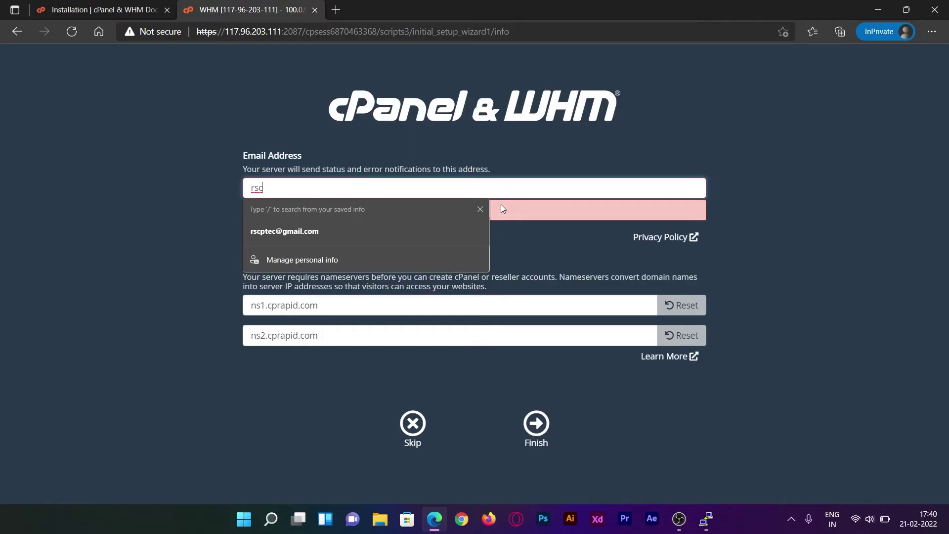
# Fill the contact email with the saved address and finish the initial setup wizard.
pyautogui.press('Down')
pyautogui.press('Return')
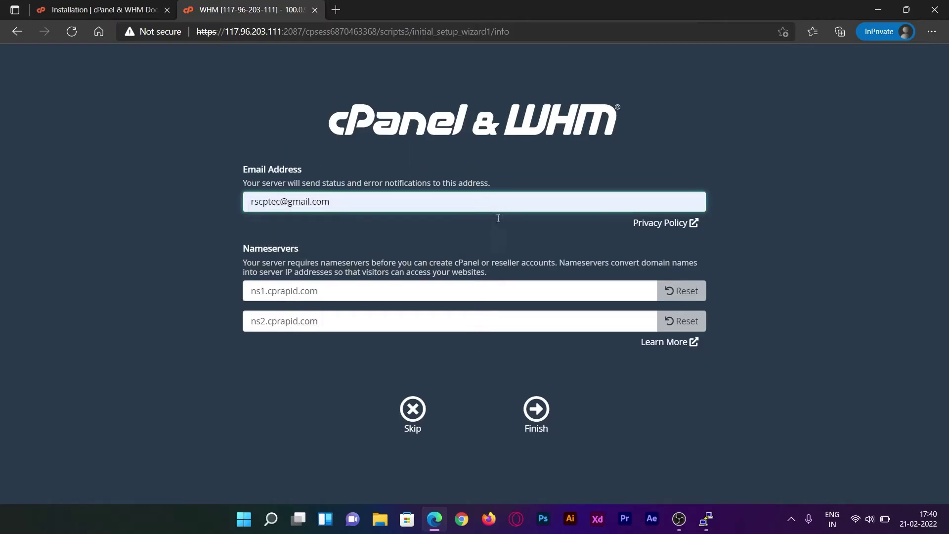
pyautogui.click(510, 288)
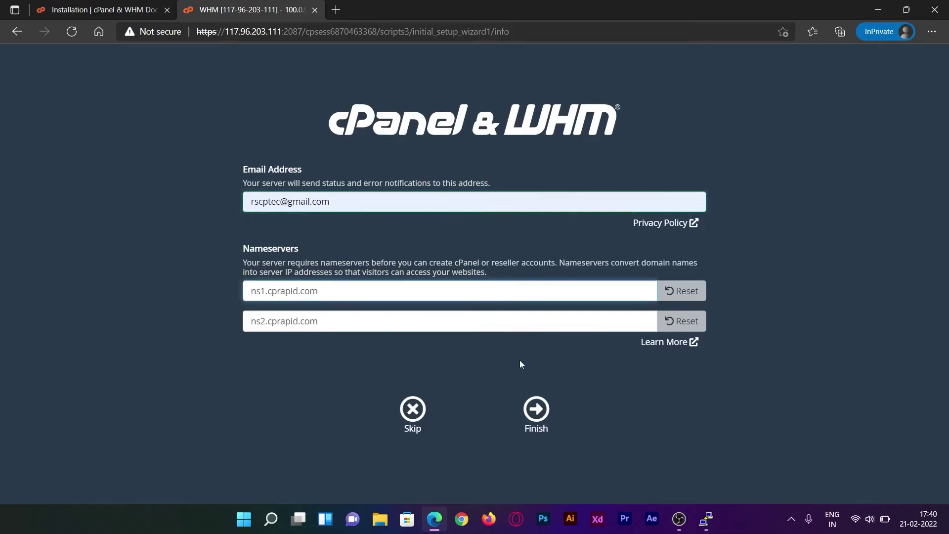
pyautogui.click(536, 411)
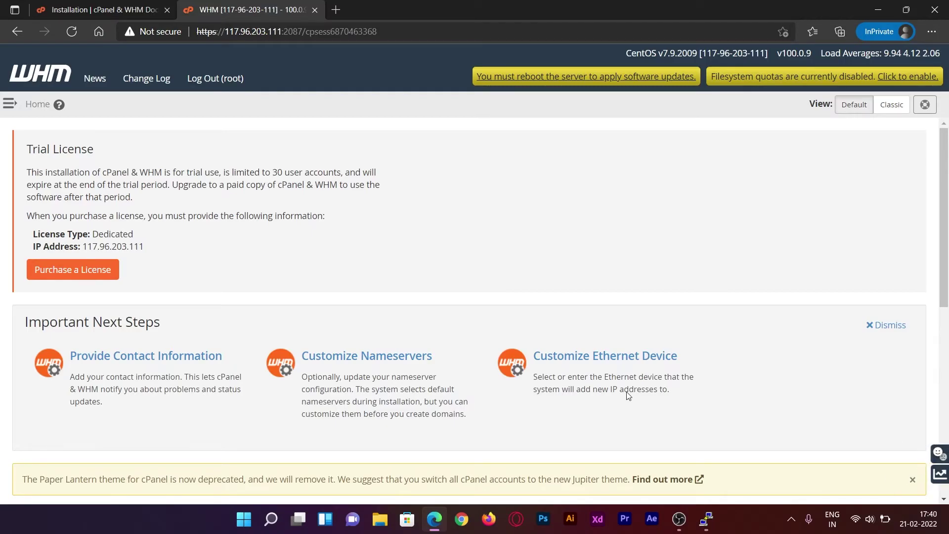
# Open Customize Nameservers and review the Basic Config settings, including the shared IPv4 address.
pyautogui.click(8, 103)
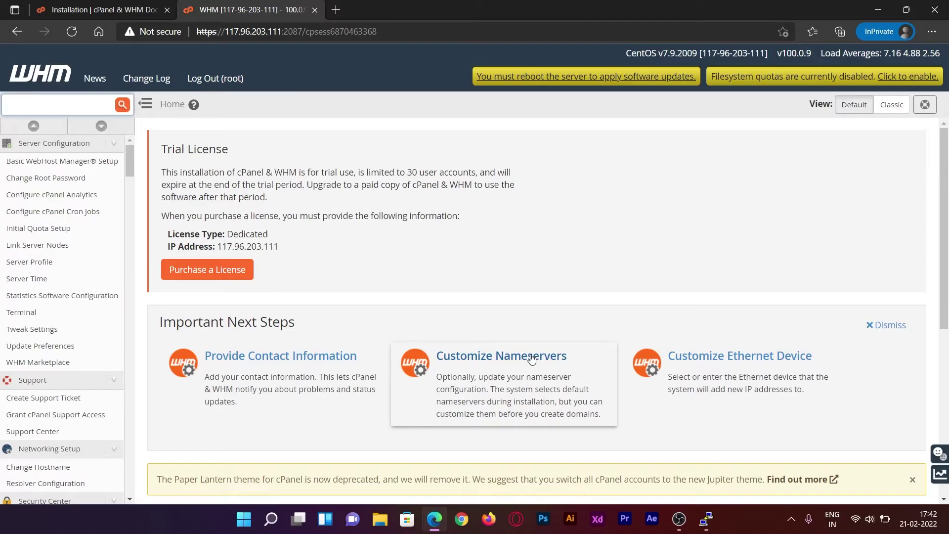
pyautogui.click(514, 357)
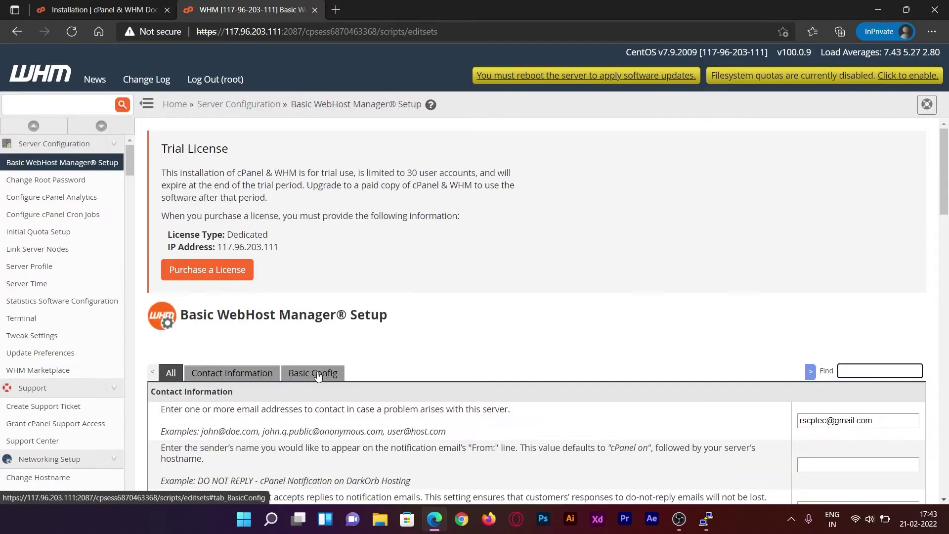
pyautogui.click(318, 373)
pyautogui.scroll(-3, 478, 348)
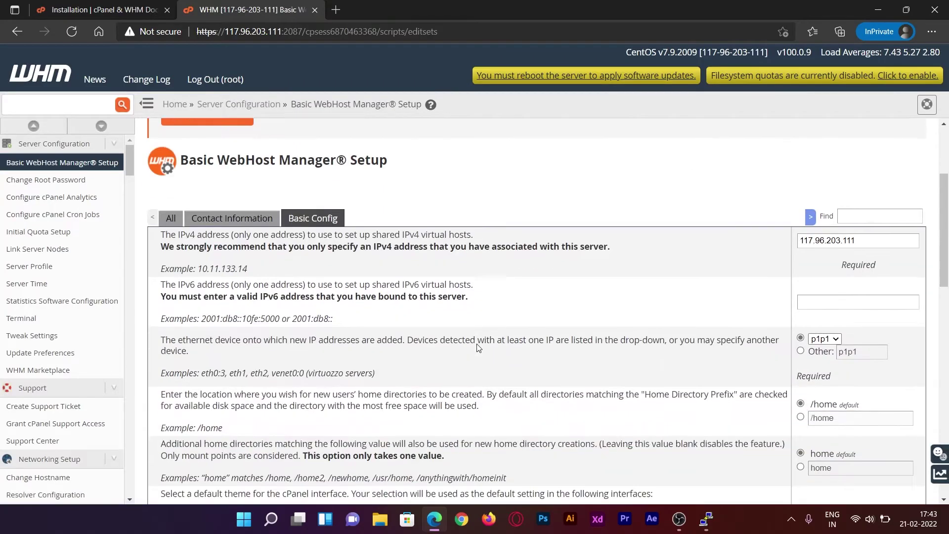
pyautogui.moveTo(870, 219); pyautogui.dragTo(787, 222)
pyautogui.click(775, 252)
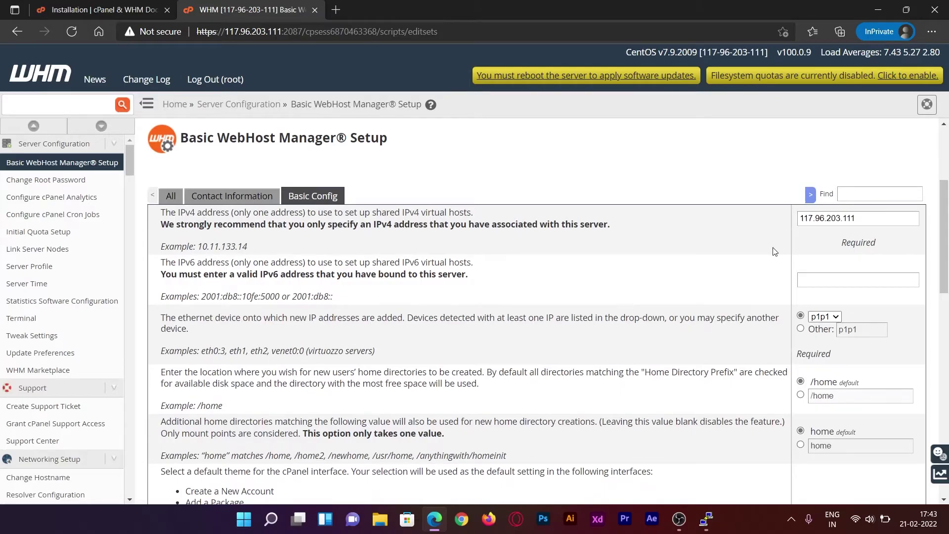
pyautogui.scroll(-6, 775, 252)
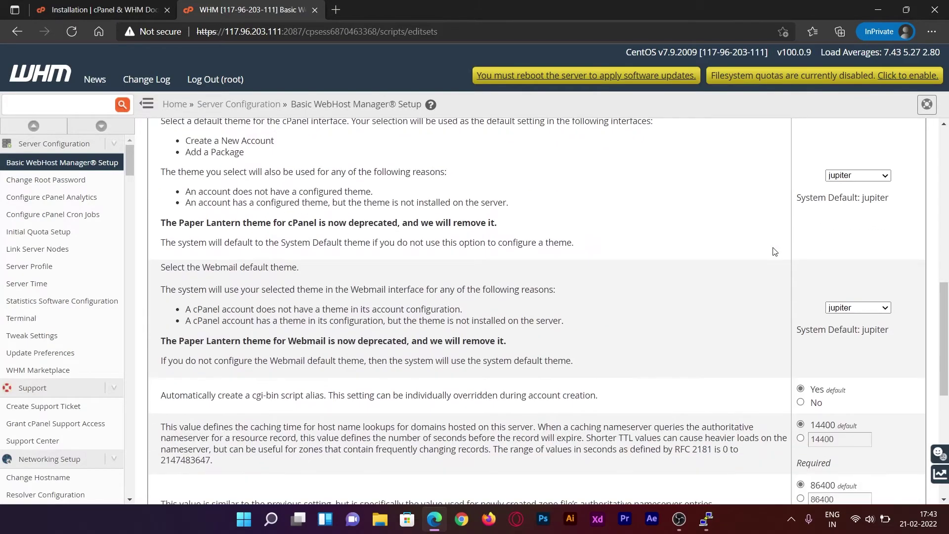
pyautogui.scroll(-4, 775, 251)
pyautogui.scroll(9, 773, 247)
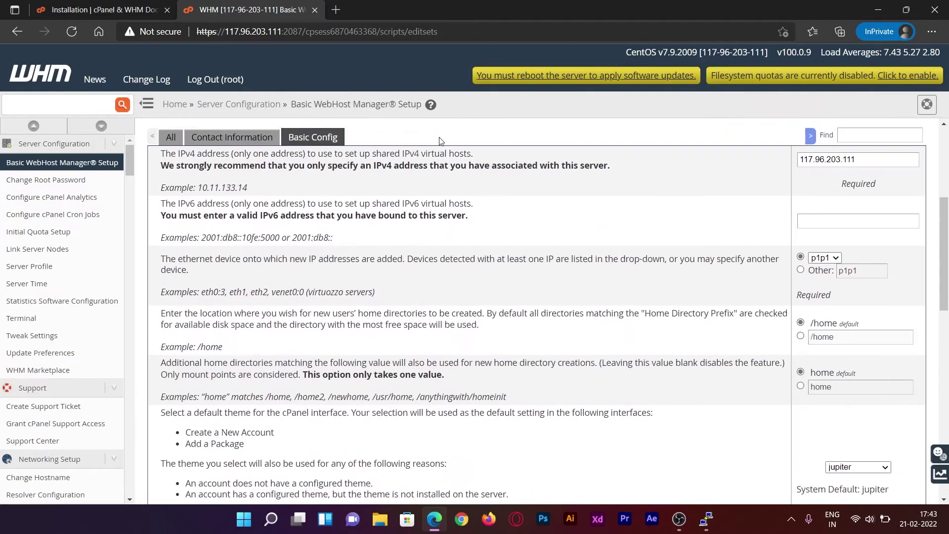
# Review Contact Information and save the setup with nameservers ns1.hostown.in and ns2.hostown.in.
pyautogui.click(258, 137)
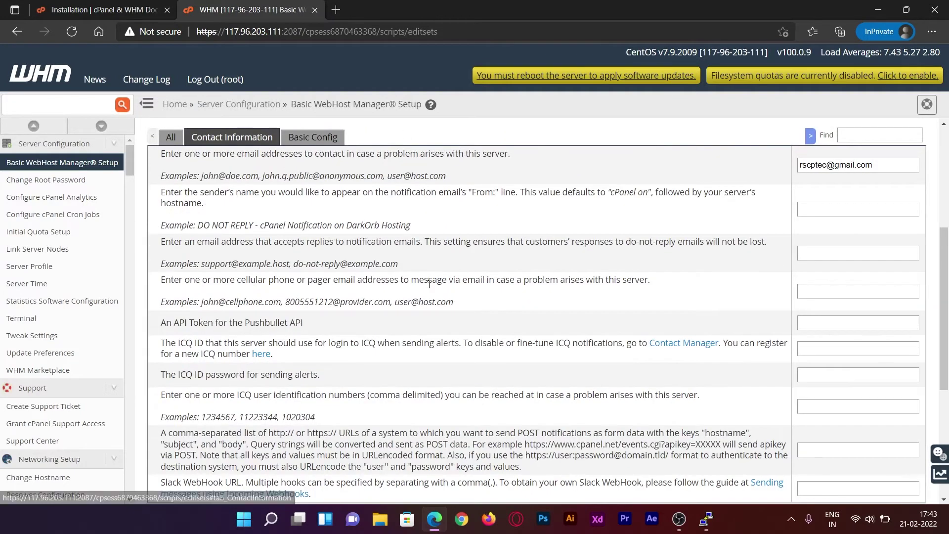
pyautogui.click(840, 166)
pyautogui.press('Escape')
pyautogui.scroll(-3, 740, 272)
pyautogui.scroll(-2, 740, 272)
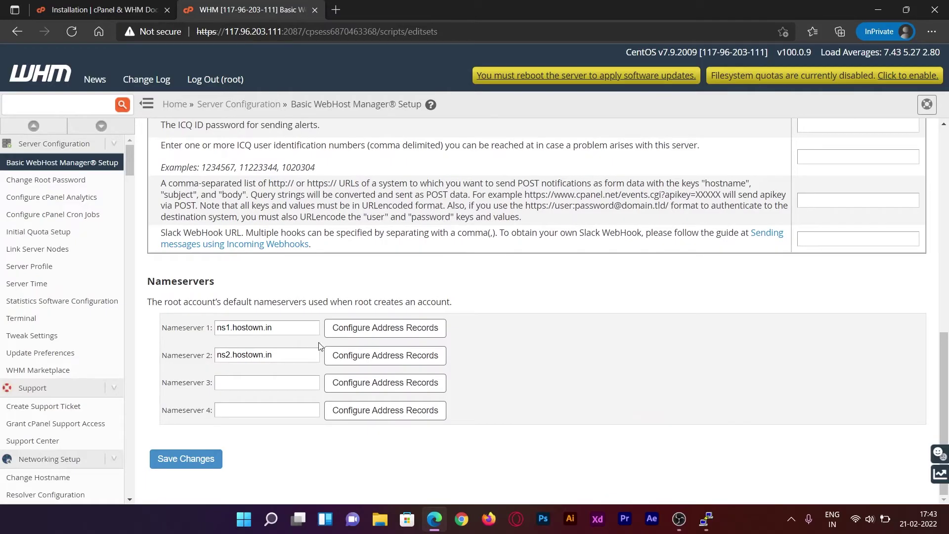
pyautogui.click(209, 461)
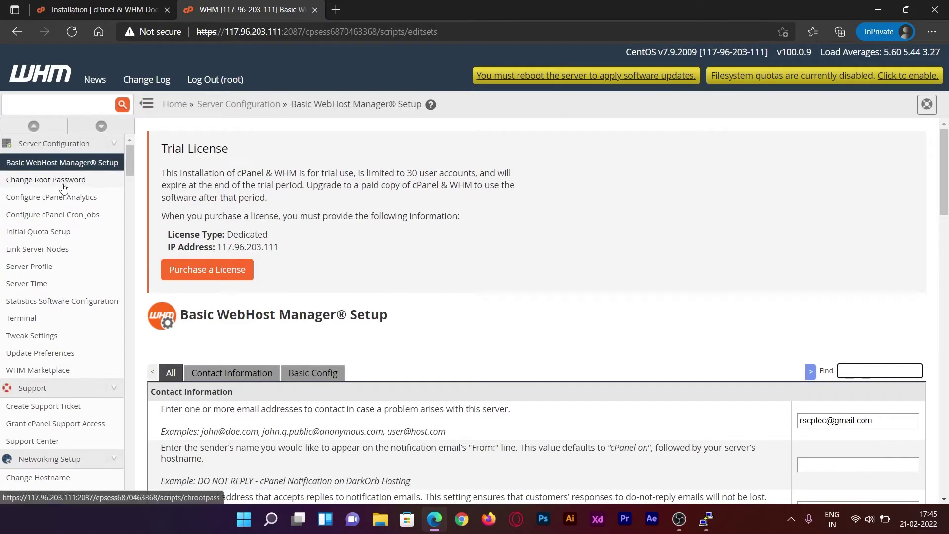
# Change the root password to a new strong password, entered twice to confirm.
pyautogui.click(62, 183)
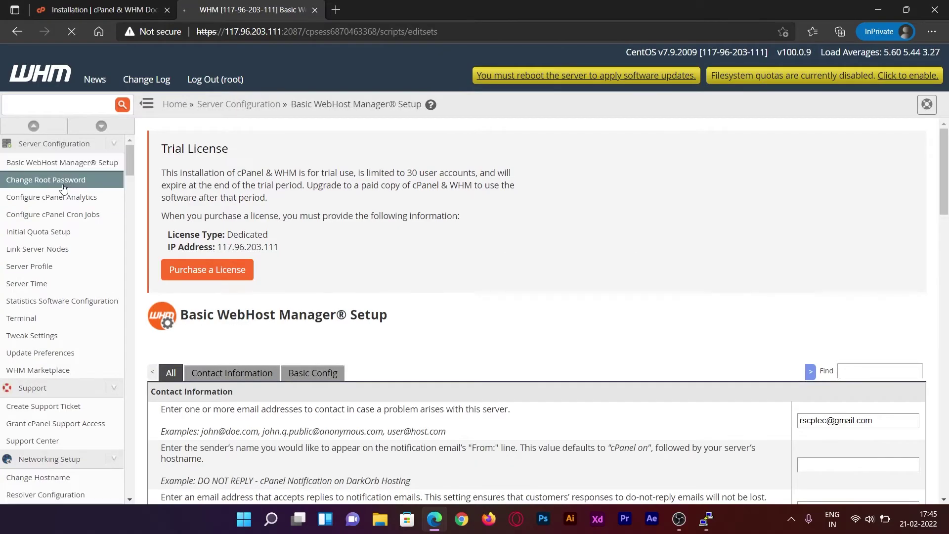
pyautogui.click(224, 363)
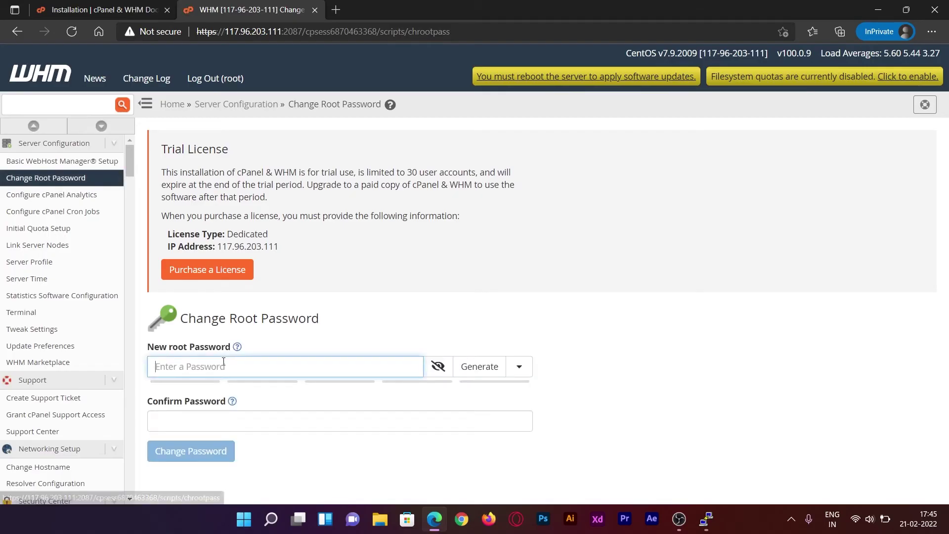
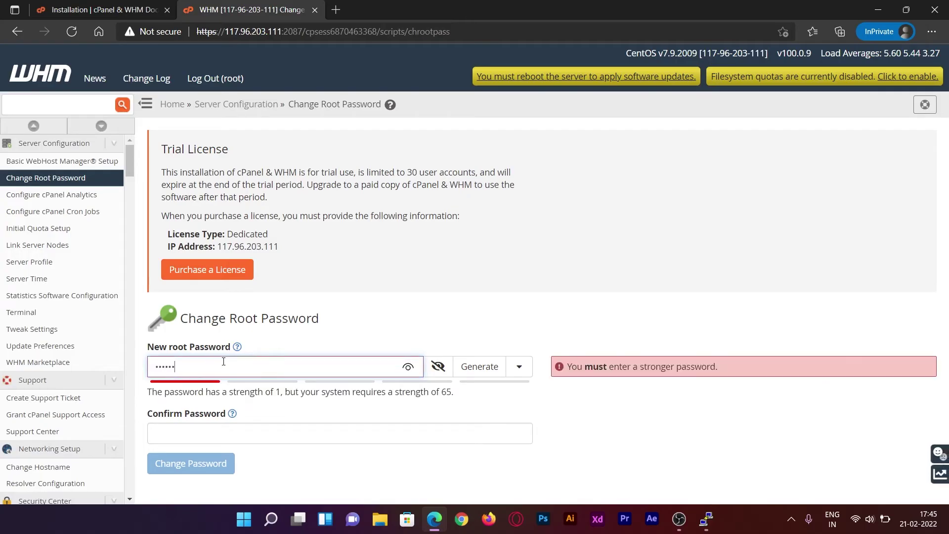
pyautogui.press('Tab')
pyautogui.press('Tab')
pyautogui.press('Tab')
pyautogui.press('Tab')
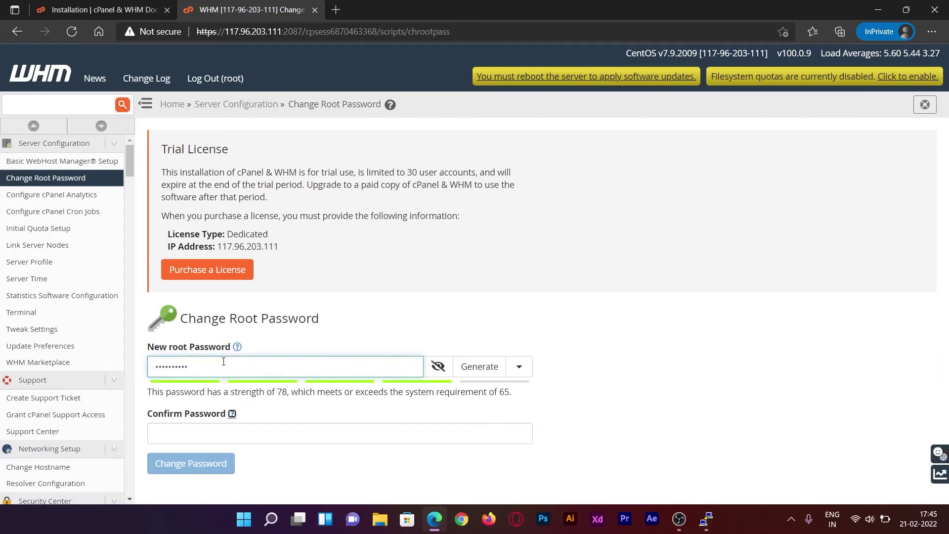
pyautogui.press('Tab')
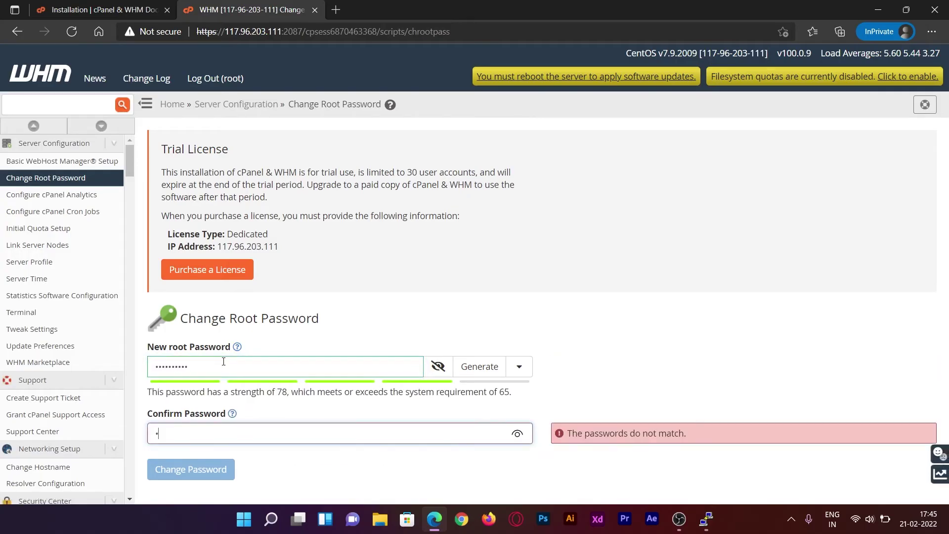
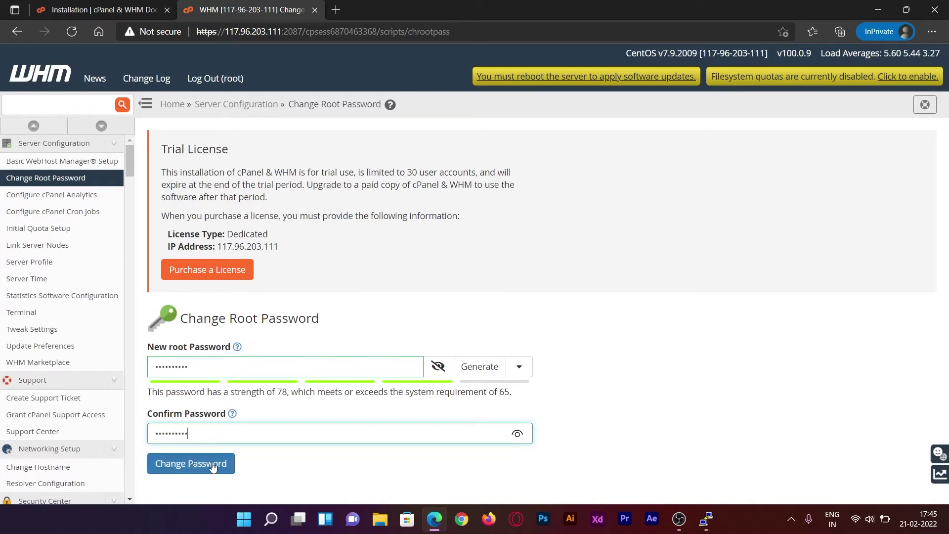
pyautogui.click(212, 463)
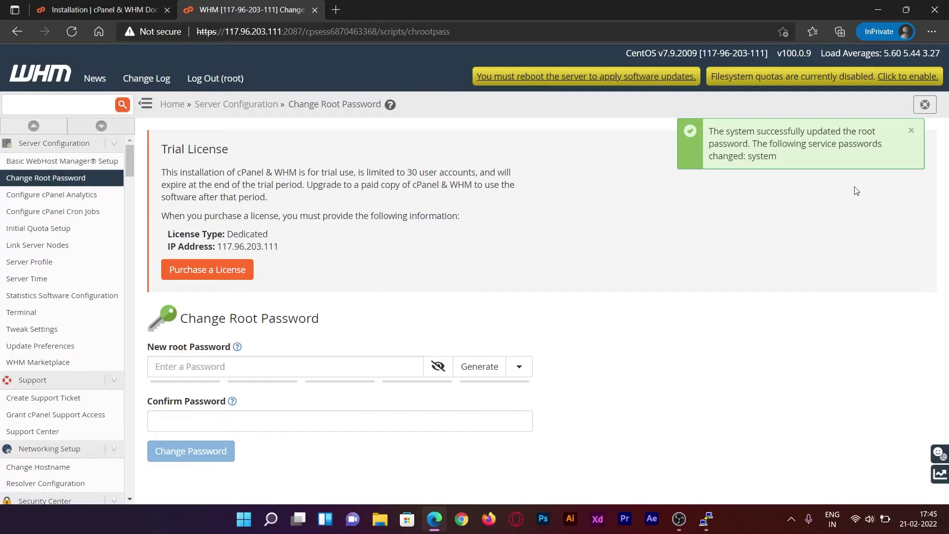
pyautogui.click(901, 79)
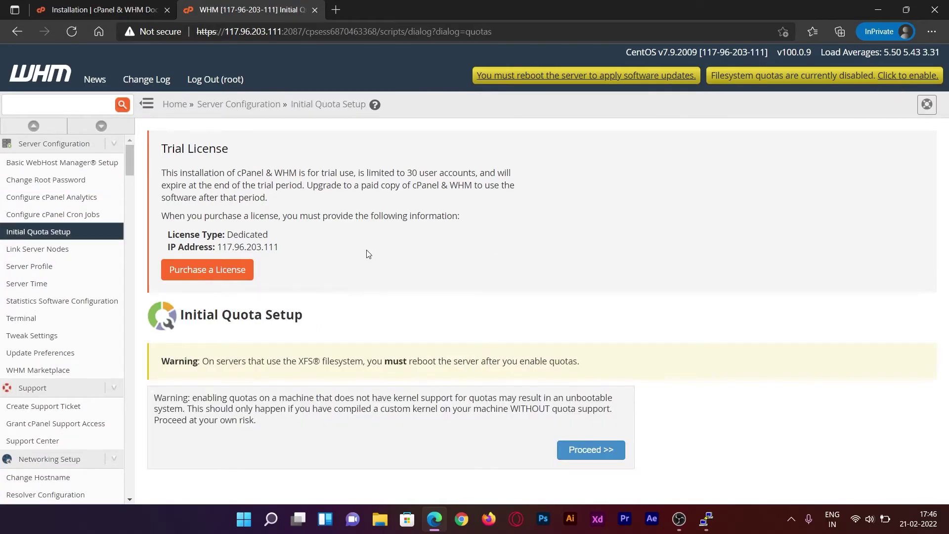
# Enable filesystem quotas in Initial Quota Setup and request a reboot to apply XFS quotas.
pyautogui.click(53, 238)
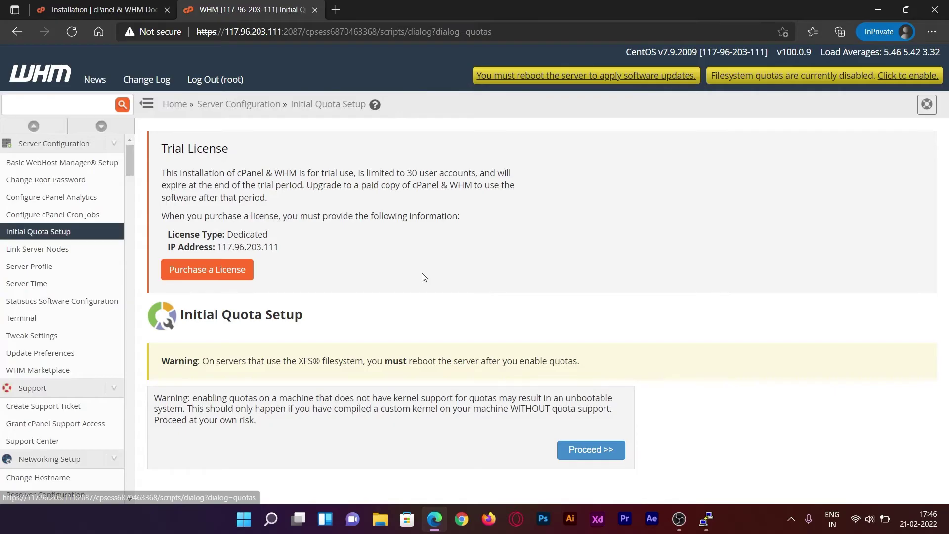
pyautogui.click(592, 450)
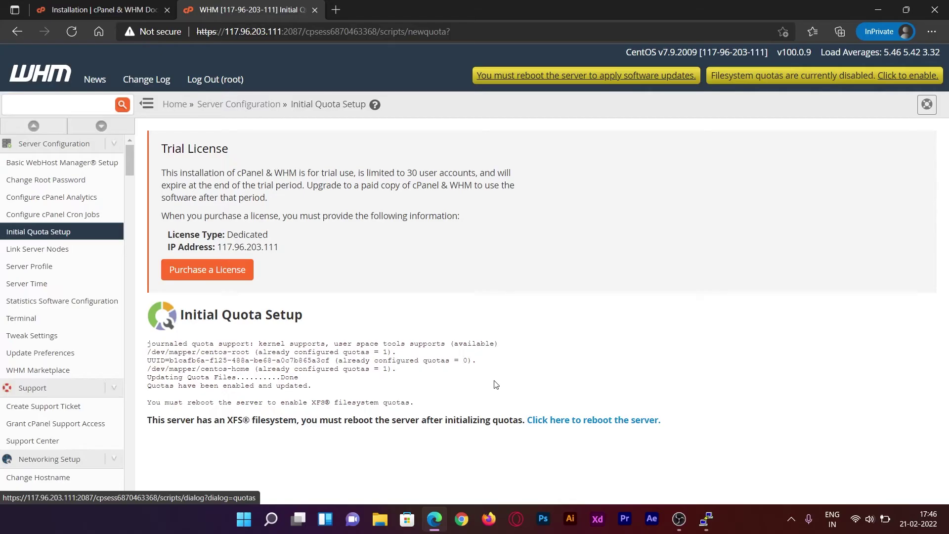
pyautogui.click(616, 420)
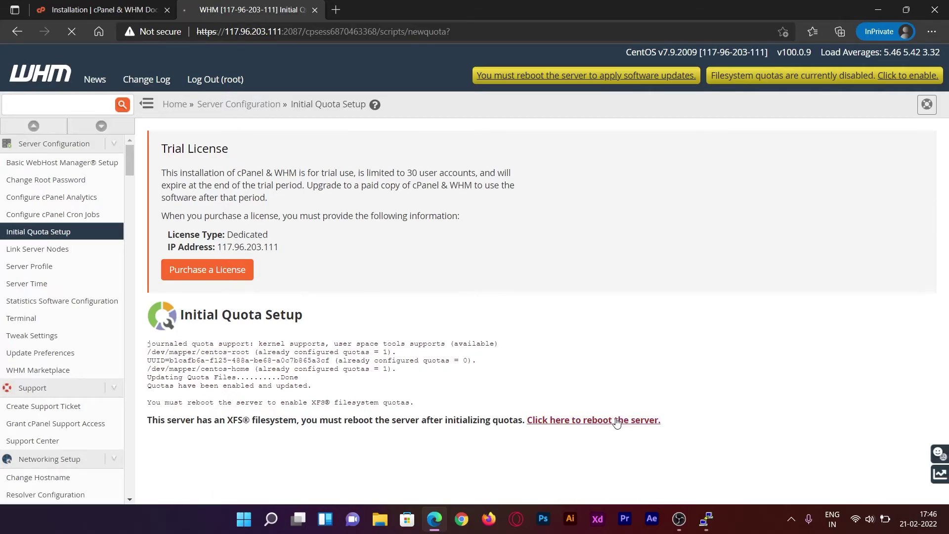
# Confirm the graceful server reboot and log back into WHM as root.
pyautogui.click(638, 395)
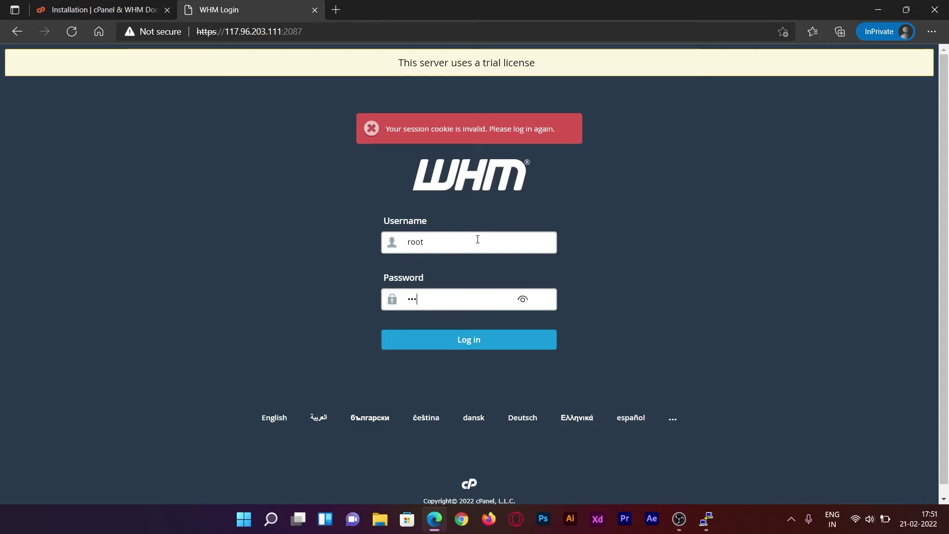
pyautogui.write('***')
pyautogui.write('***')
pyautogui.press('Return')
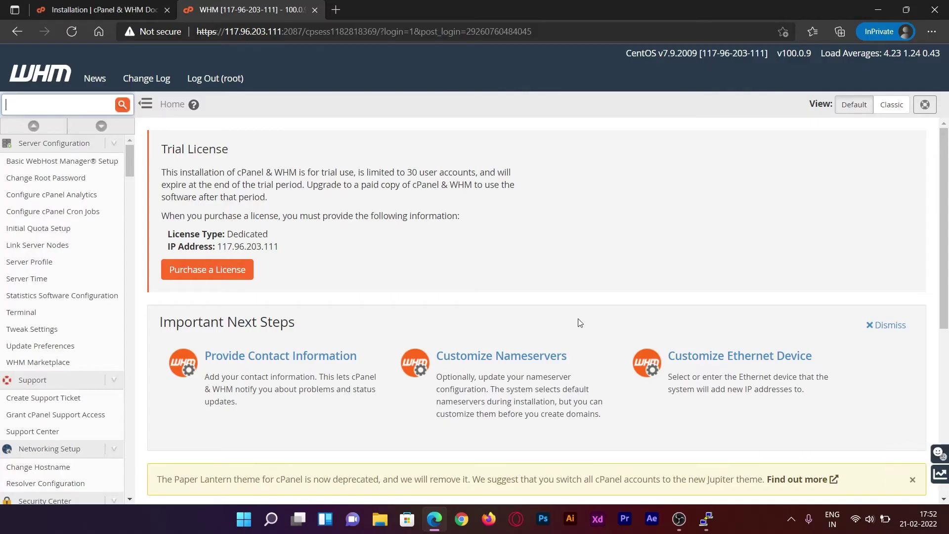
# Set the server's local timezone to Asia/Kolkata on the Server Time page.
pyautogui.click(34, 280)
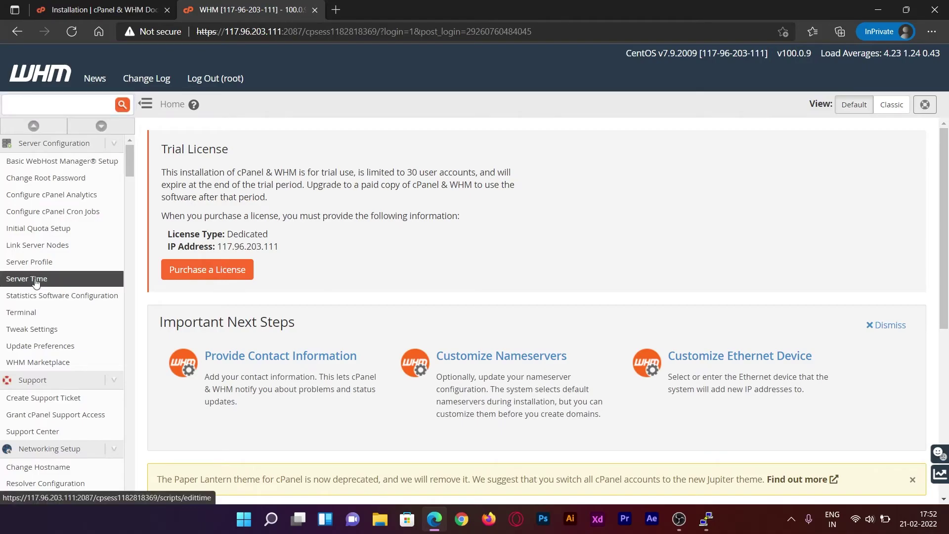
pyautogui.click(34, 280)
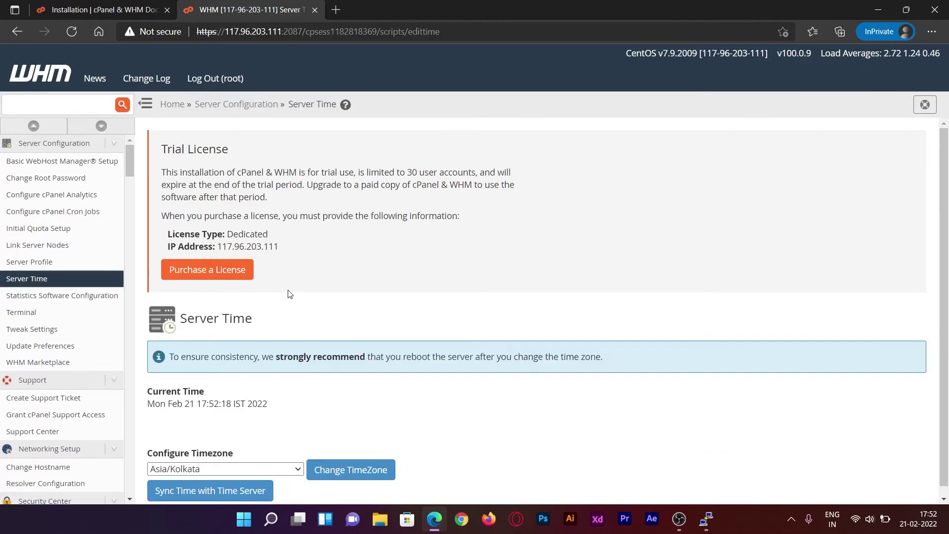
pyautogui.click(299, 460)
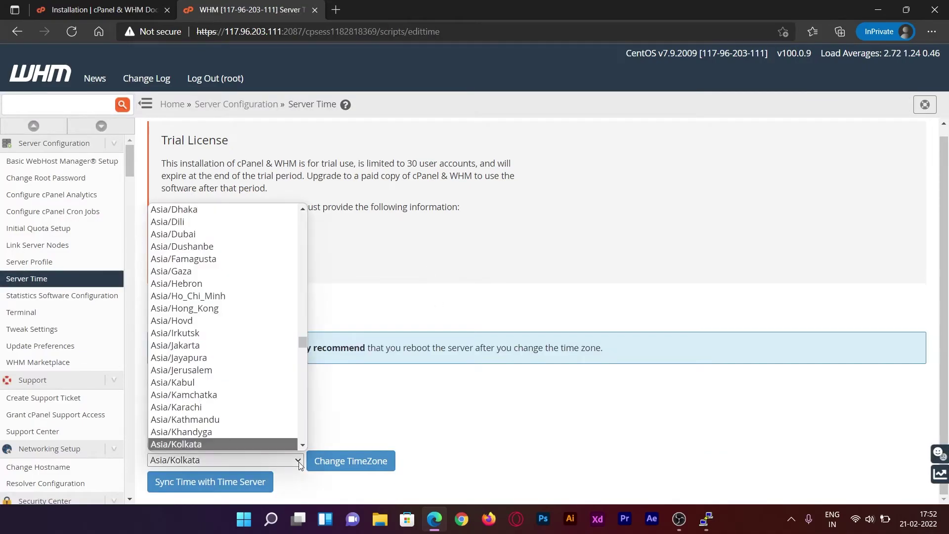
pyautogui.scroll(-1, 283, 446)
pyautogui.click(284, 446)
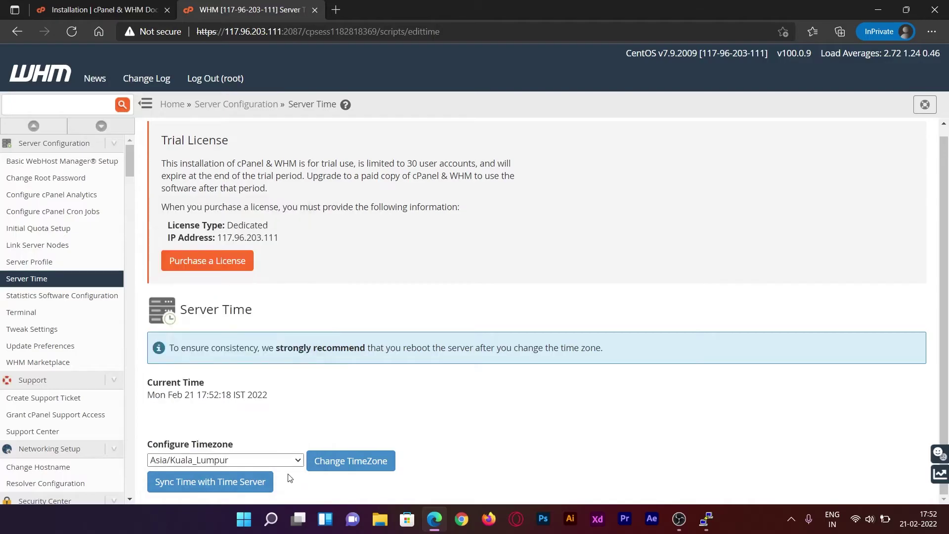
pyautogui.click(290, 464)
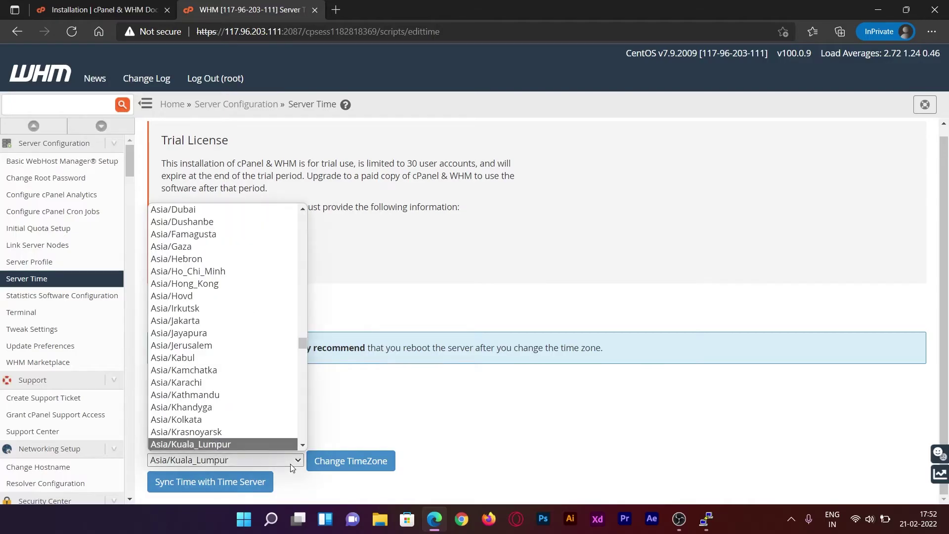
pyautogui.click(267, 418)
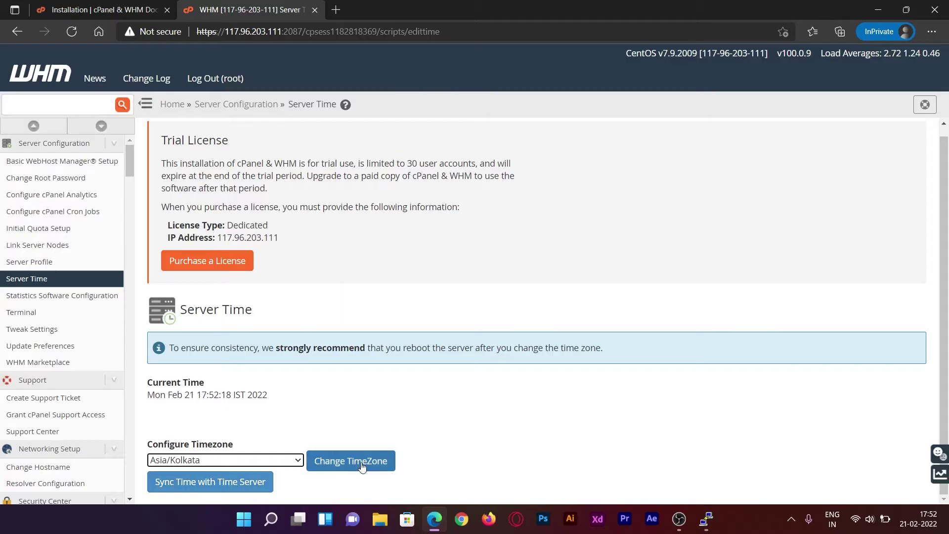
pyautogui.click(333, 471)
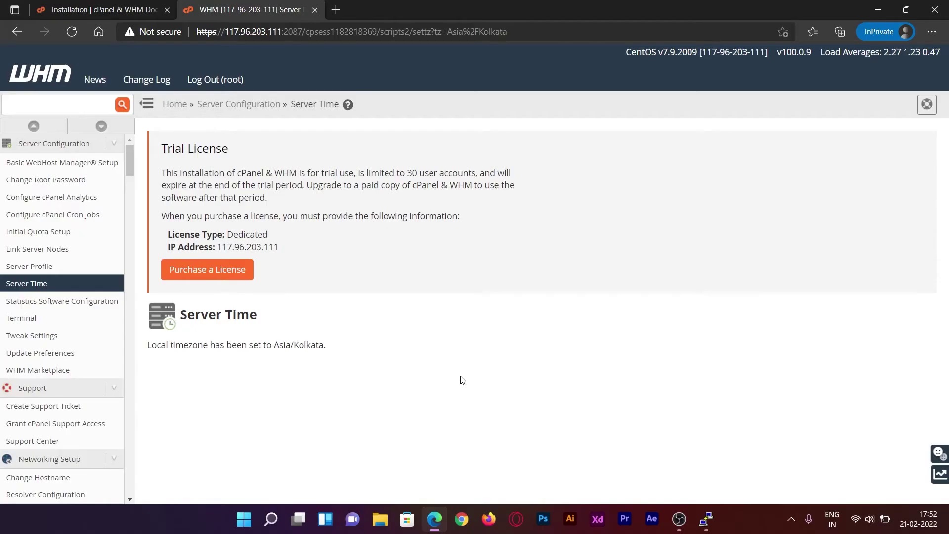
pyautogui.click(44, 336)
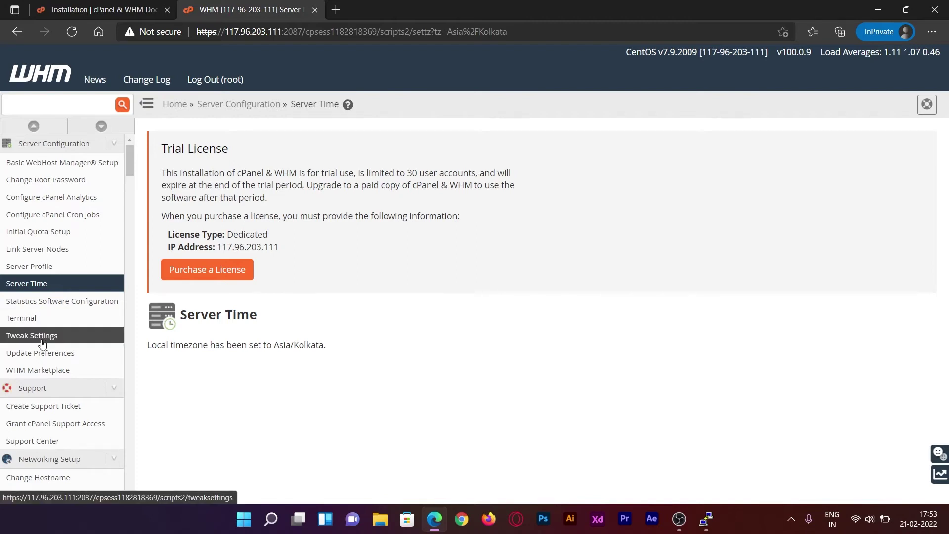
# Turn off Mailman disk-usage counting and Mailman mailing lists in Tweak Settings and save.
pyautogui.scroll(-3, 436, 296)
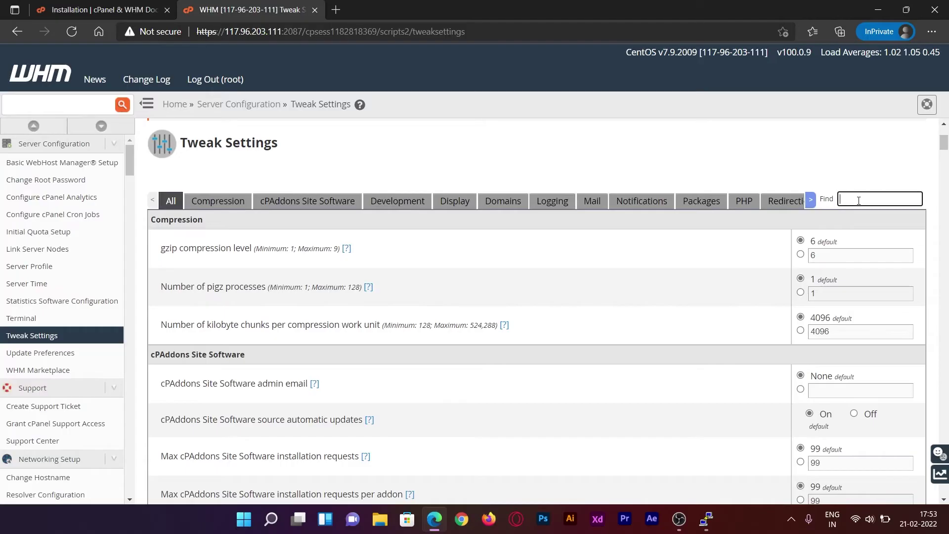
pyautogui.write('ailma')
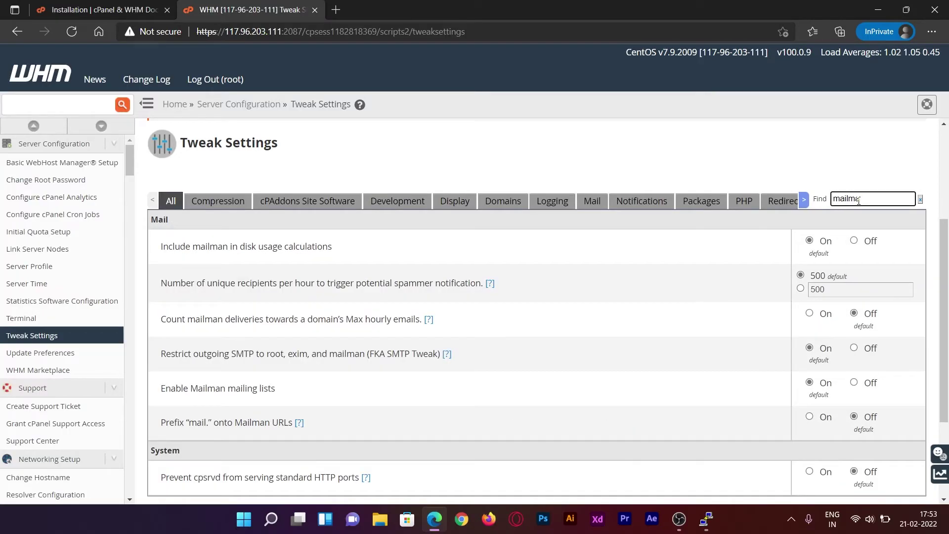
pyautogui.scroll(-2, 614, 344)
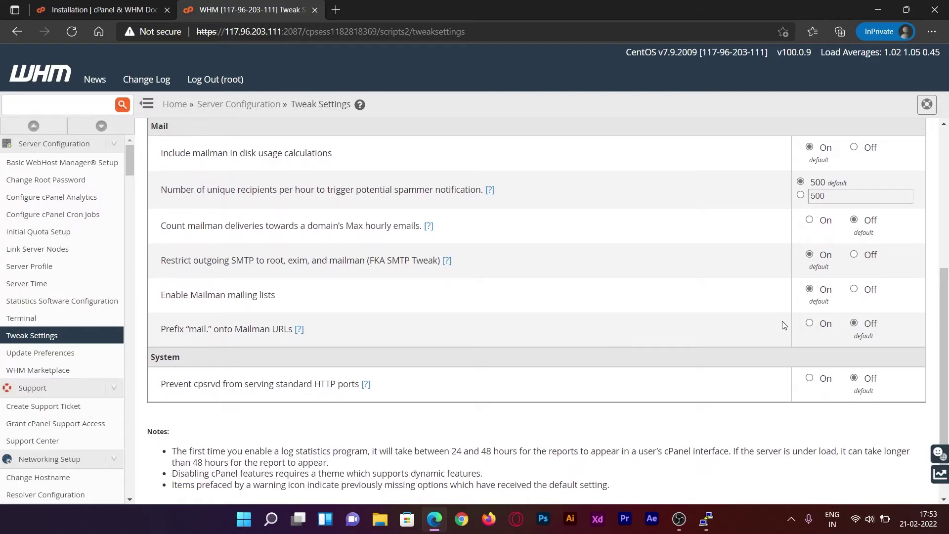
pyautogui.write('ailman')
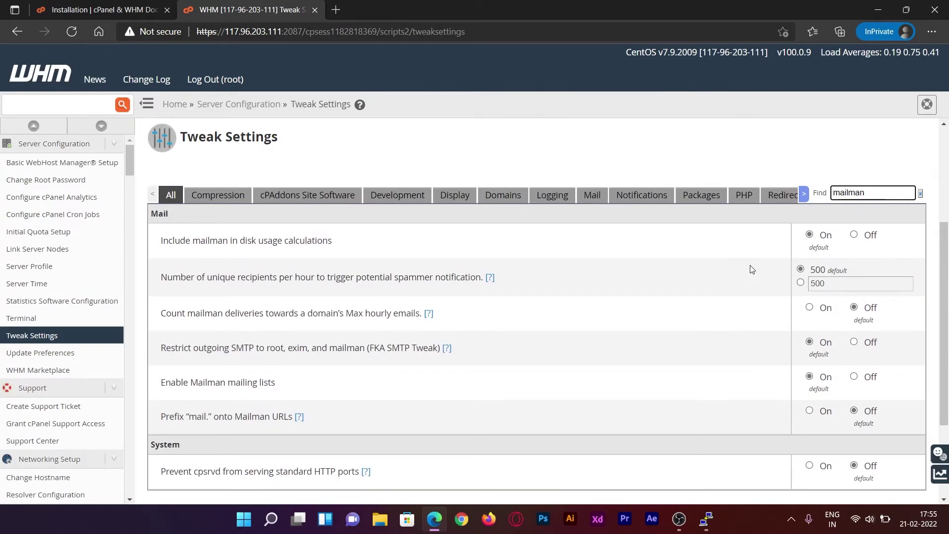
pyautogui.click(854, 235)
pyautogui.click(855, 377)
pyautogui.scroll(-3, 715, 388)
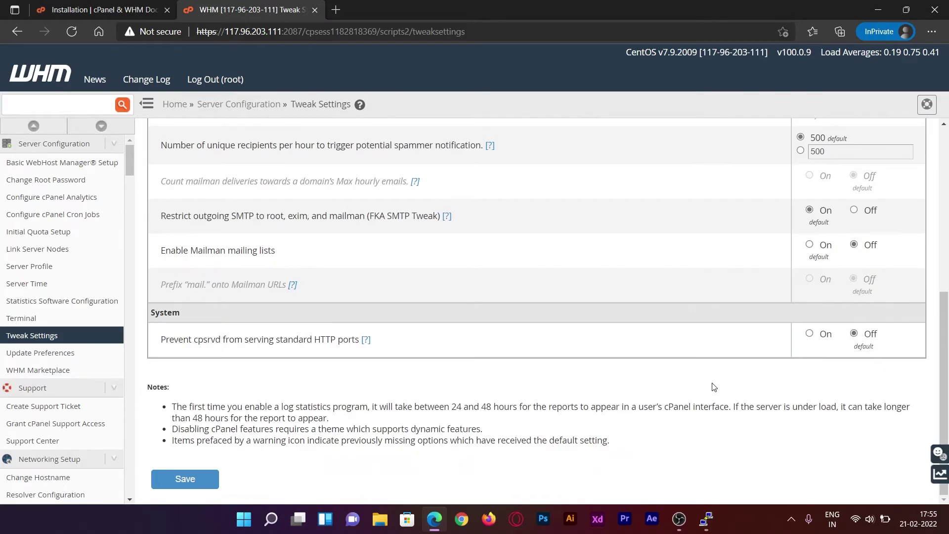
pyautogui.click(188, 479)
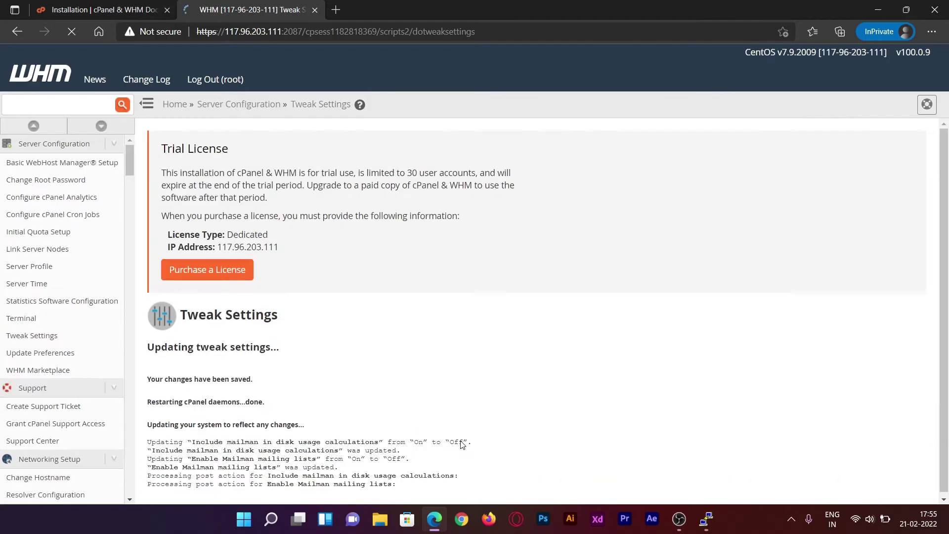
# Turn off the BoxTrapper spam trap in Tweak Settings and save.
pyautogui.click(32, 335)
pyautogui.write('boxtr')
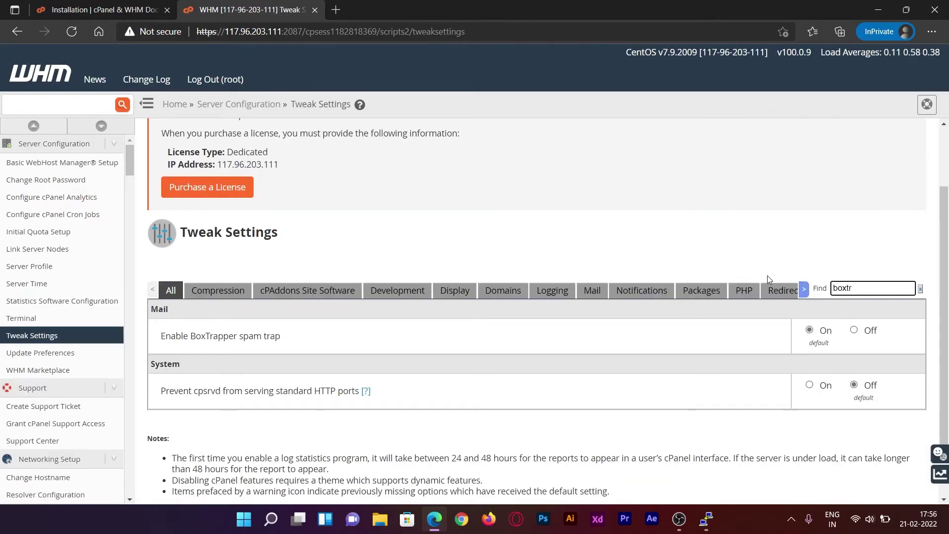
pyautogui.click(854, 330)
pyautogui.scroll(-1, 801, 396)
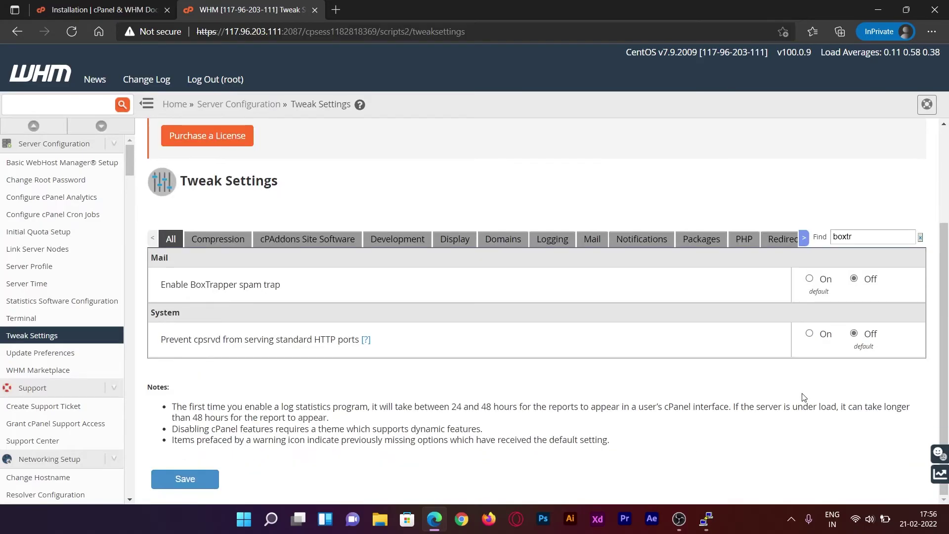
pyautogui.click(183, 477)
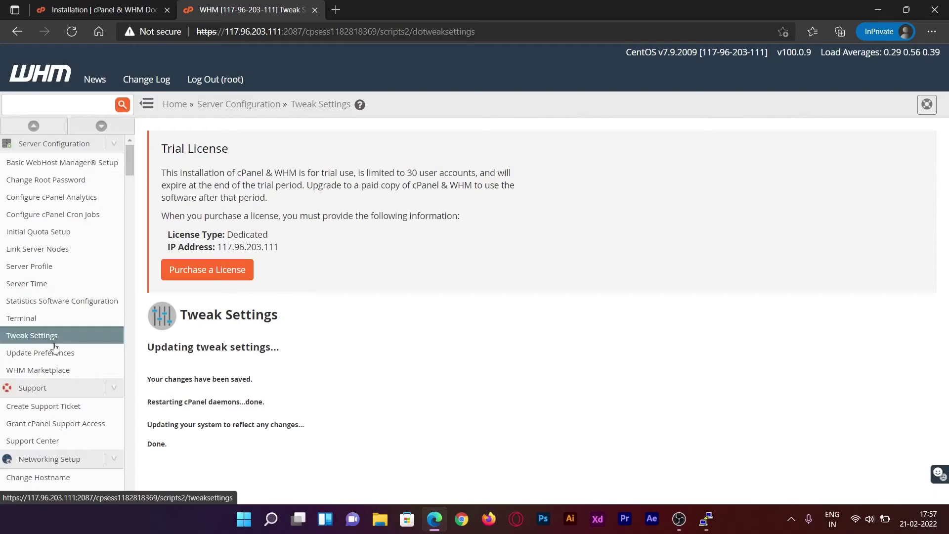
pyautogui.click(49, 354)
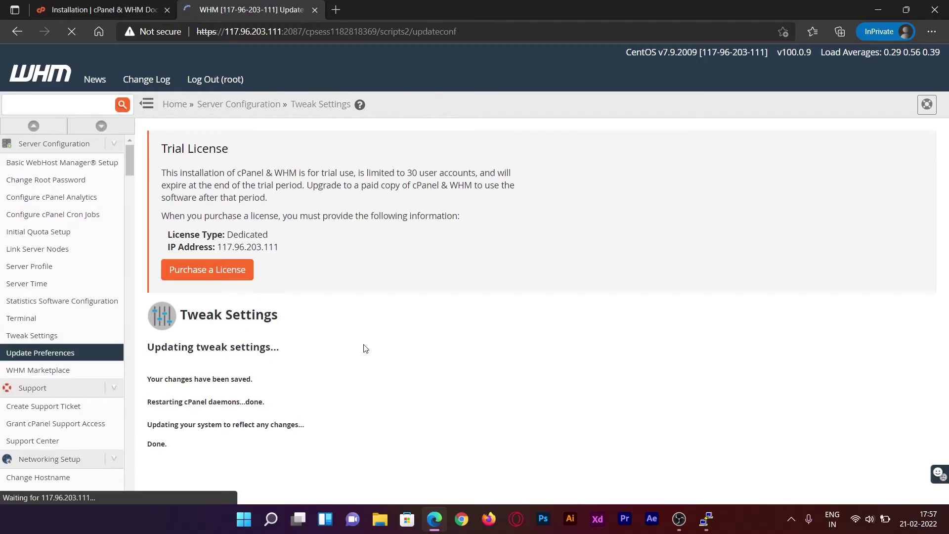
# Save Update Preferences with the RELEASE tier and /usr/local/cpanel staging directory.
pyautogui.scroll(-8, 393, 301)
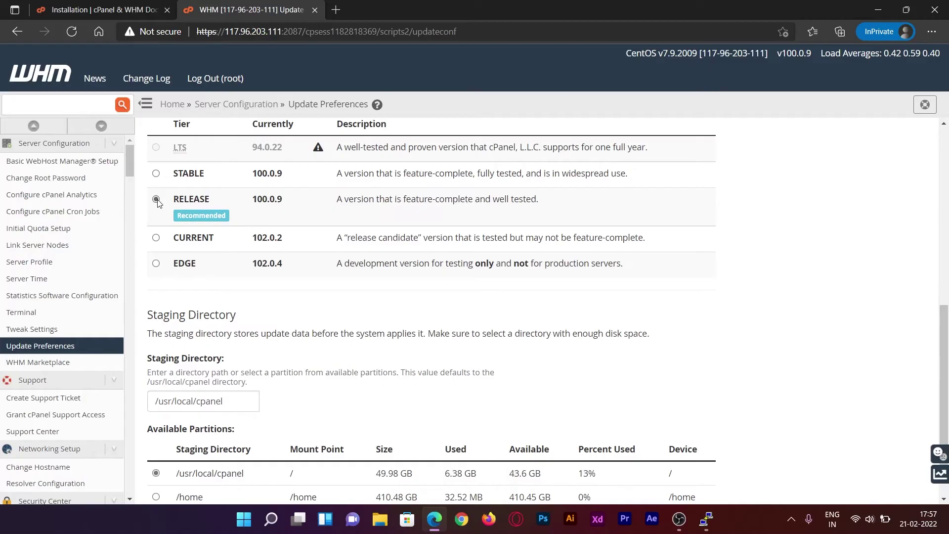
pyautogui.scroll(6, 234, 203)
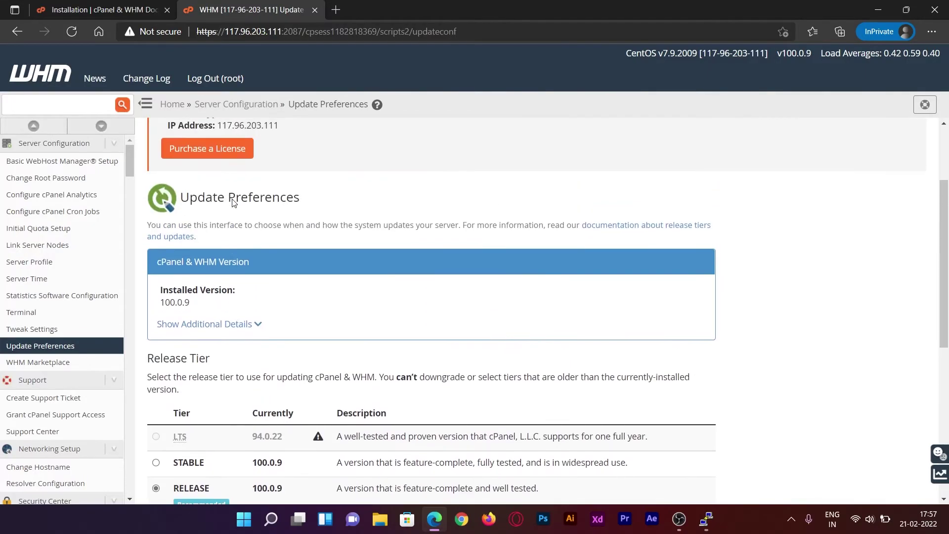
pyautogui.scroll(-3, 234, 203)
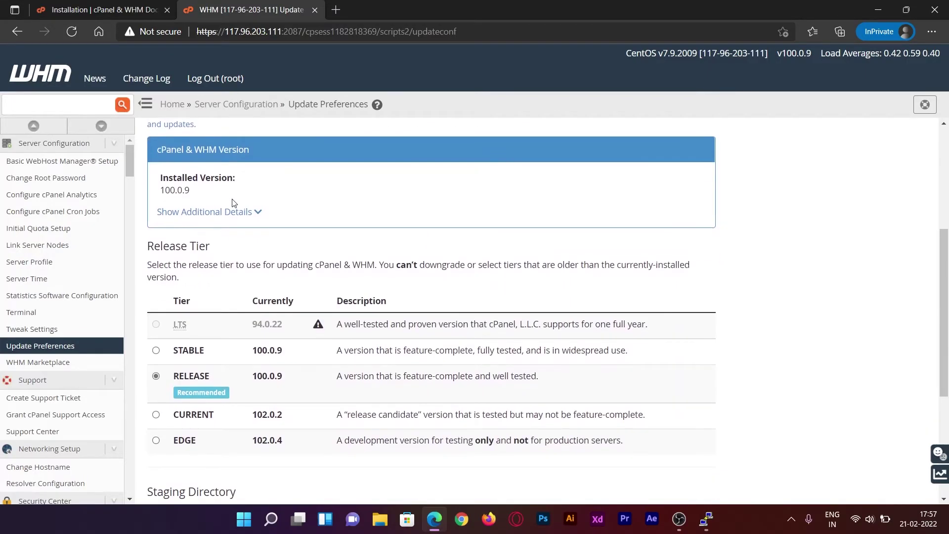
pyautogui.scroll(-3, 234, 203)
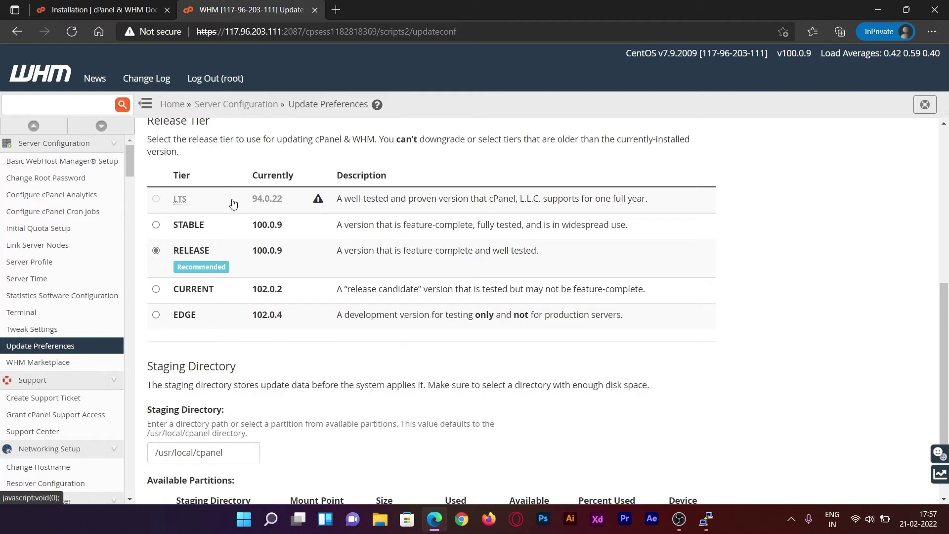
pyautogui.scroll(-2, 232, 203)
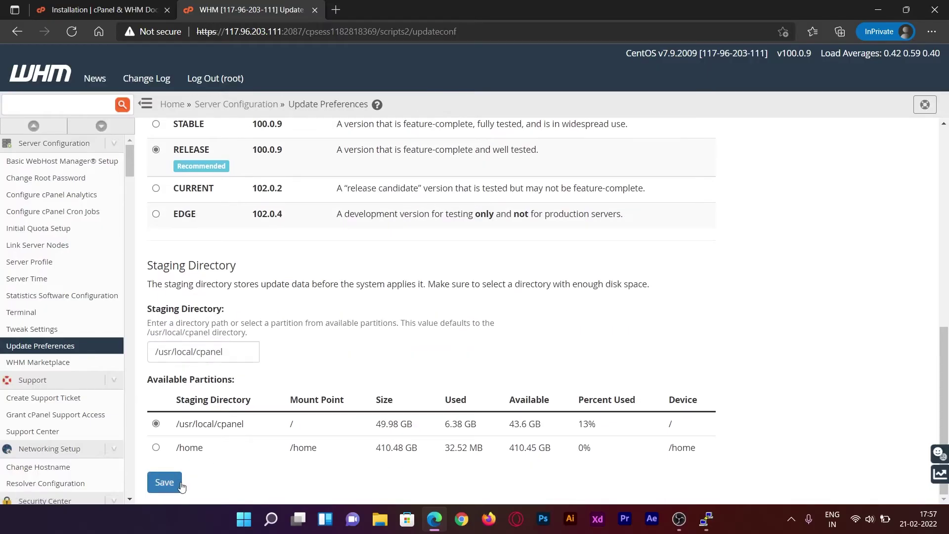
pyautogui.click(164, 482)
# Show the additional installed version details after the settings-saved notice.
pyautogui.scroll(-3, 275, 372)
pyautogui.scroll(-5, 275, 372)
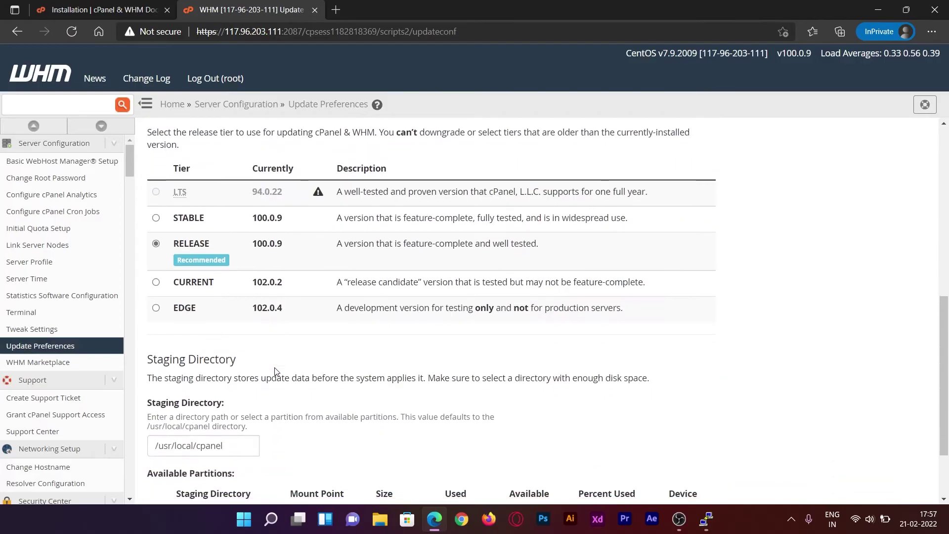
pyautogui.scroll(4, 270, 351)
pyautogui.click(256, 267)
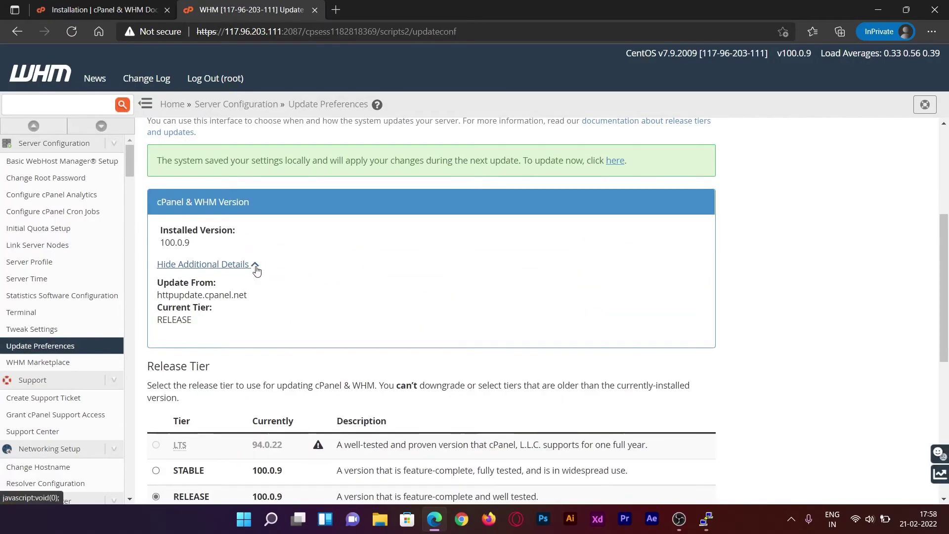
pyautogui.scroll(-7, 372, 263)
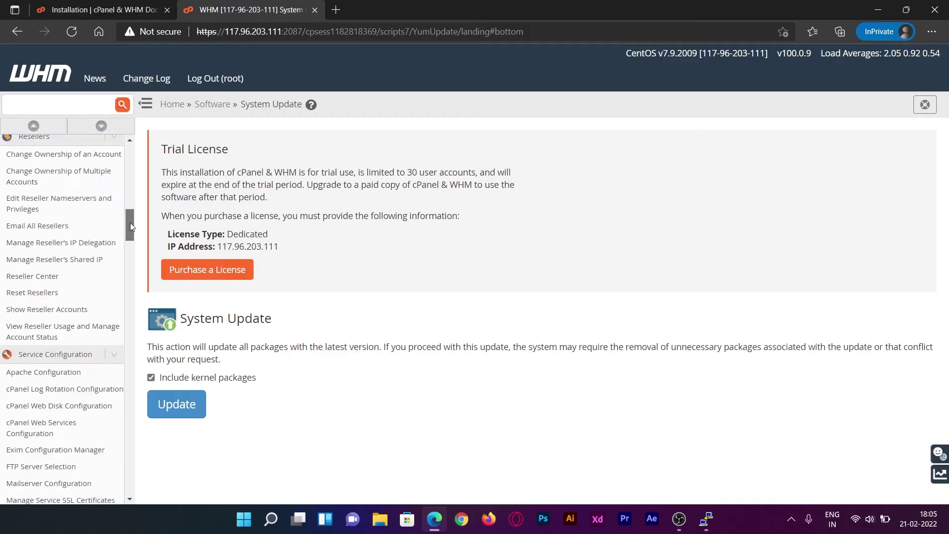
# Change the server hostname to server.hostown.in.
pyautogui.moveTo(129, 222); pyautogui.dragTo(131, 137)
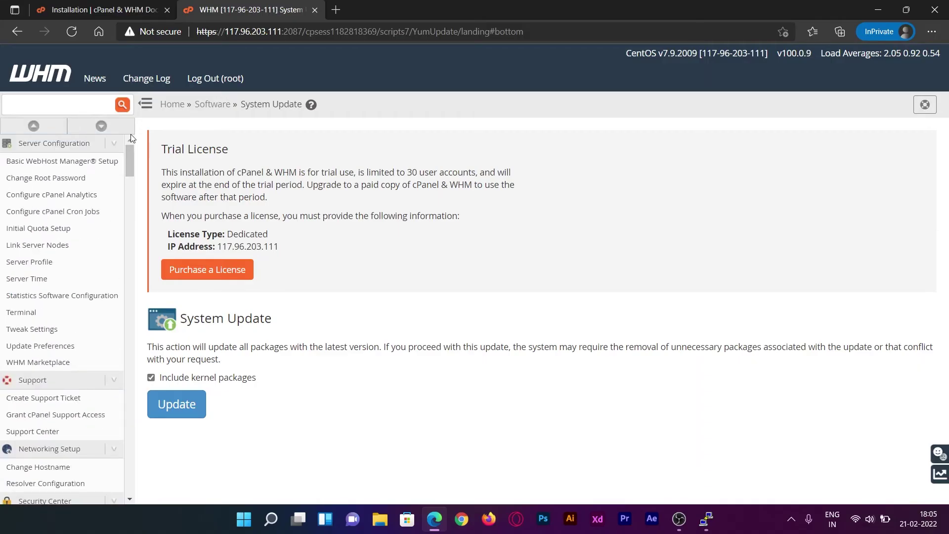
pyautogui.click(39, 466)
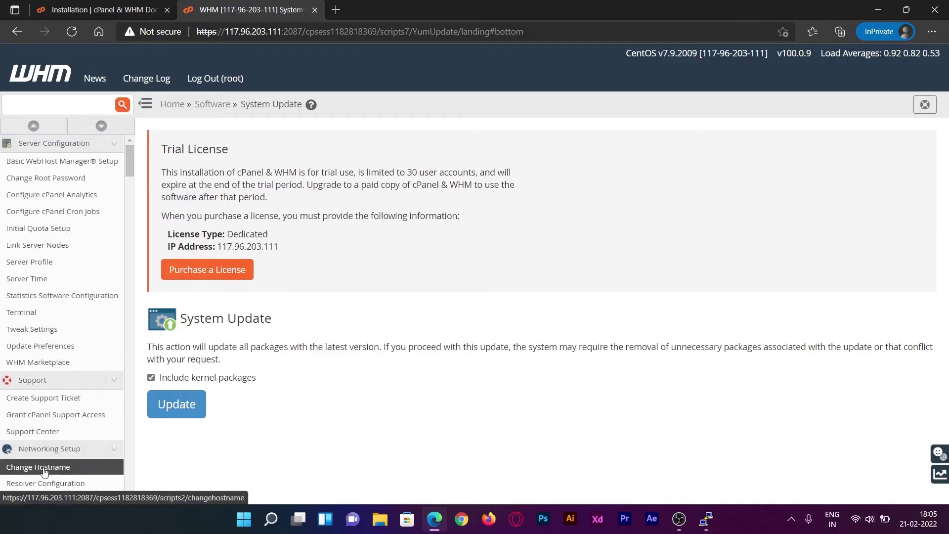
pyautogui.scroll(-3, 489, 278)
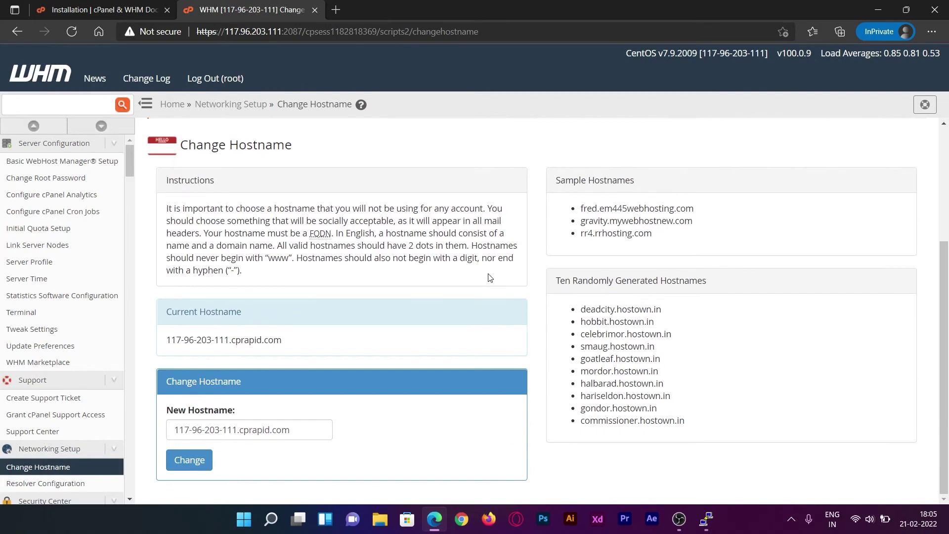
pyautogui.tripleClick(297, 429)
pyautogui.write('server.hostown.in')
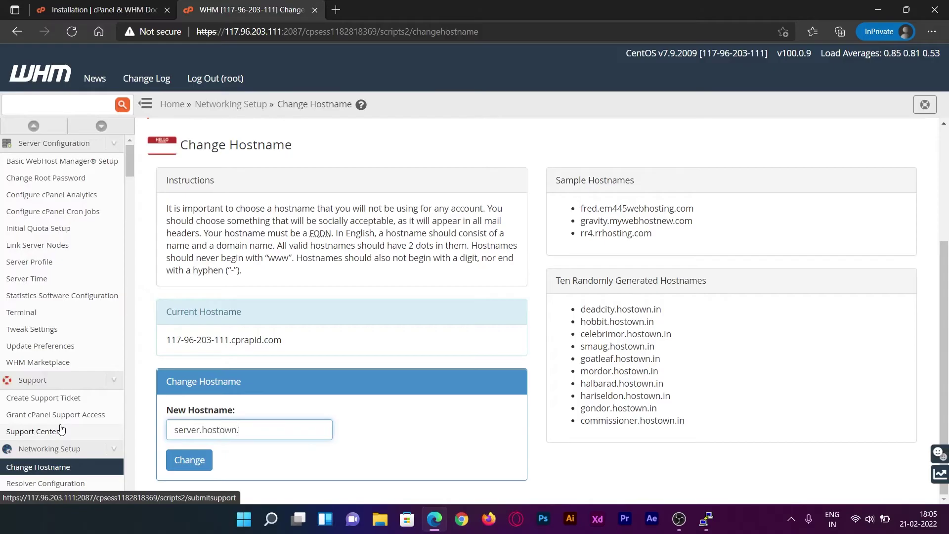
pyautogui.click(197, 461)
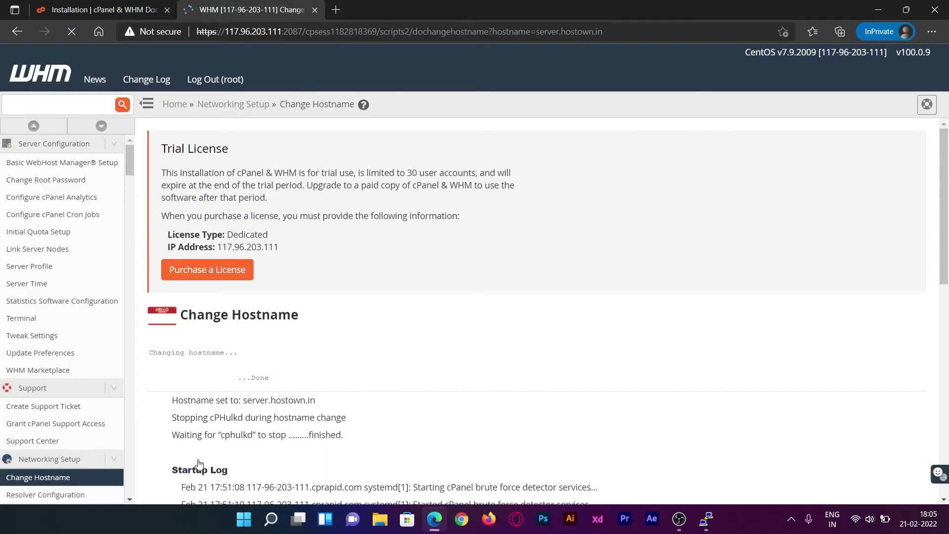
# Add an A entry pointing server.hostown.in to 117.96.203.111.
pyautogui.scroll(-10, 443, 430)
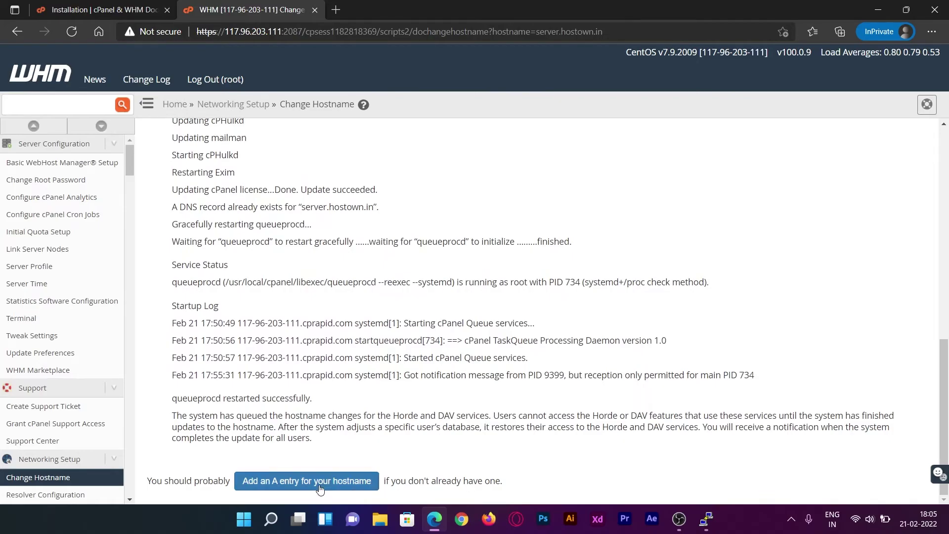
pyautogui.click(316, 481)
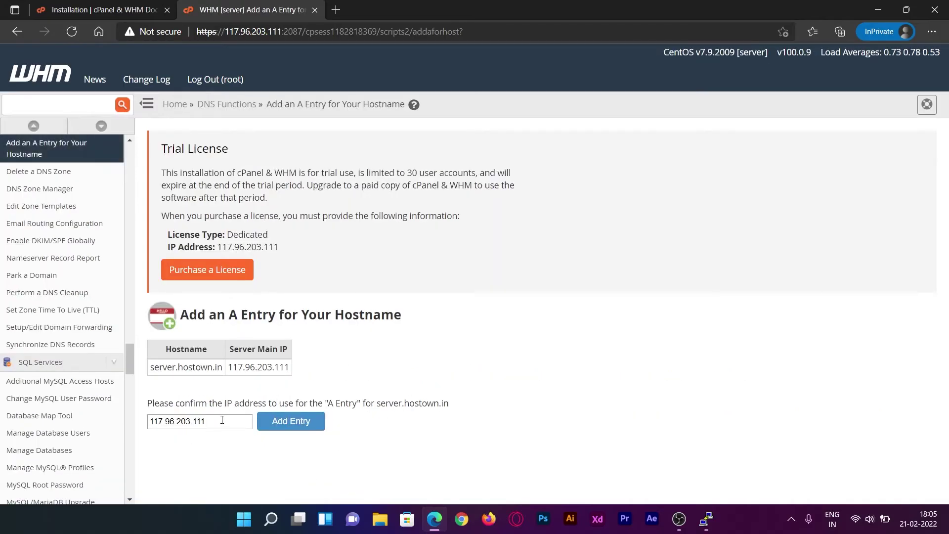
pyautogui.click(289, 421)
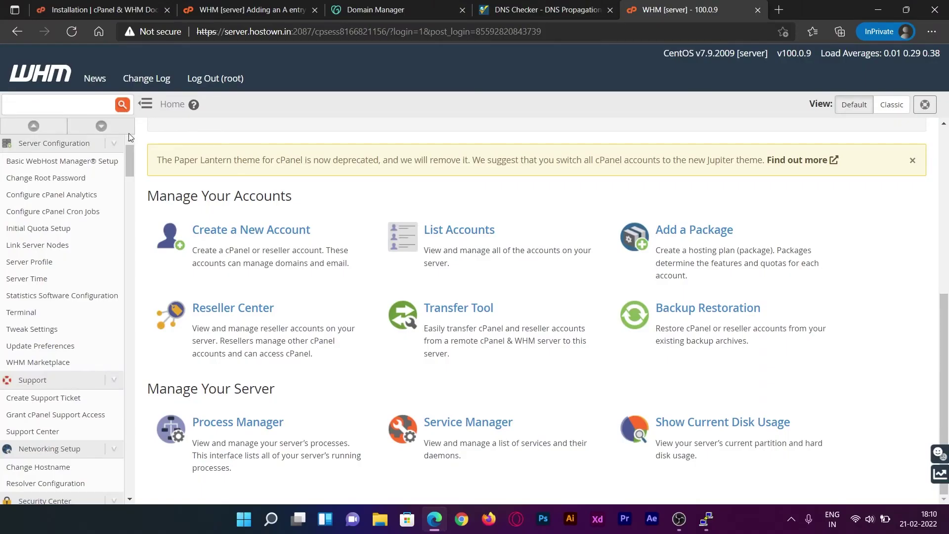
# Reset the Dovecot Mail Server certificate in the service SSL certificates page.
pyautogui.moveTo(129, 153); pyautogui.dragTo(137, 233)
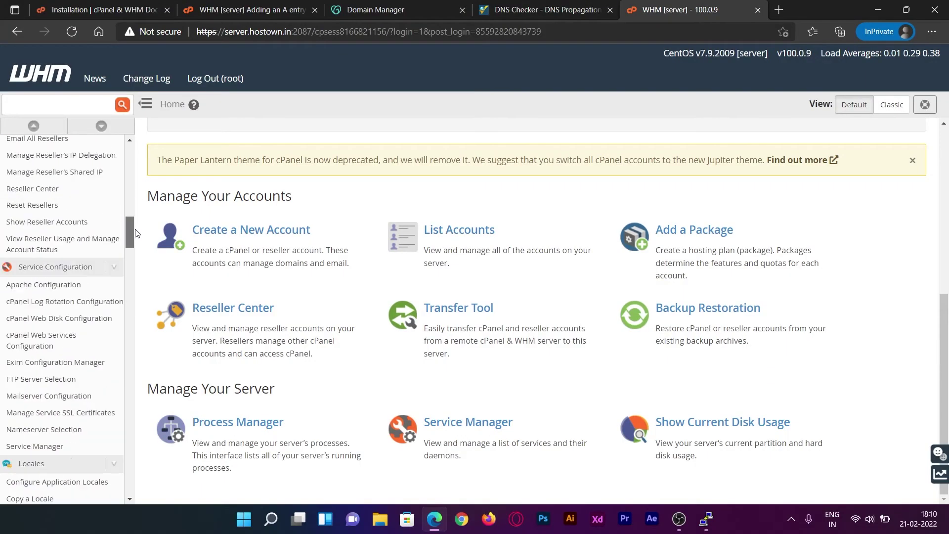
pyautogui.click(60, 412)
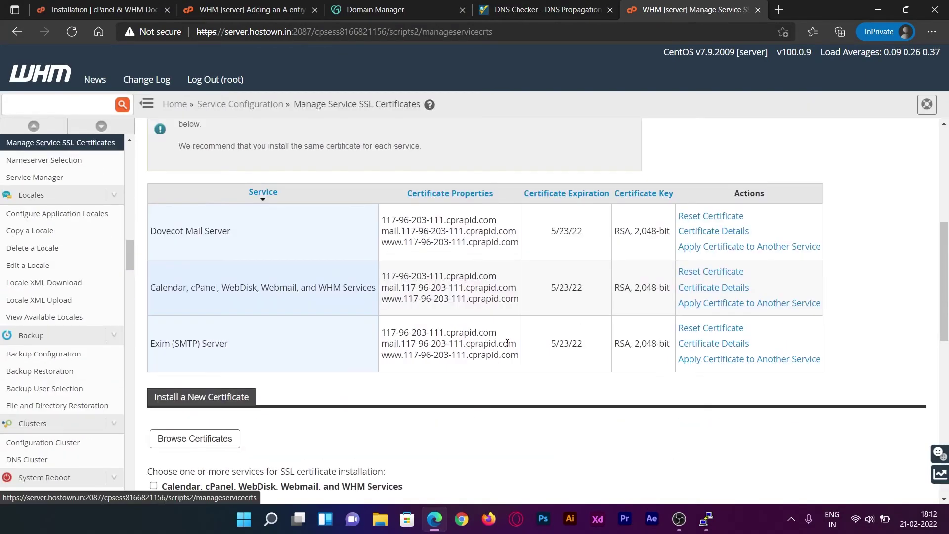
pyautogui.click(723, 216)
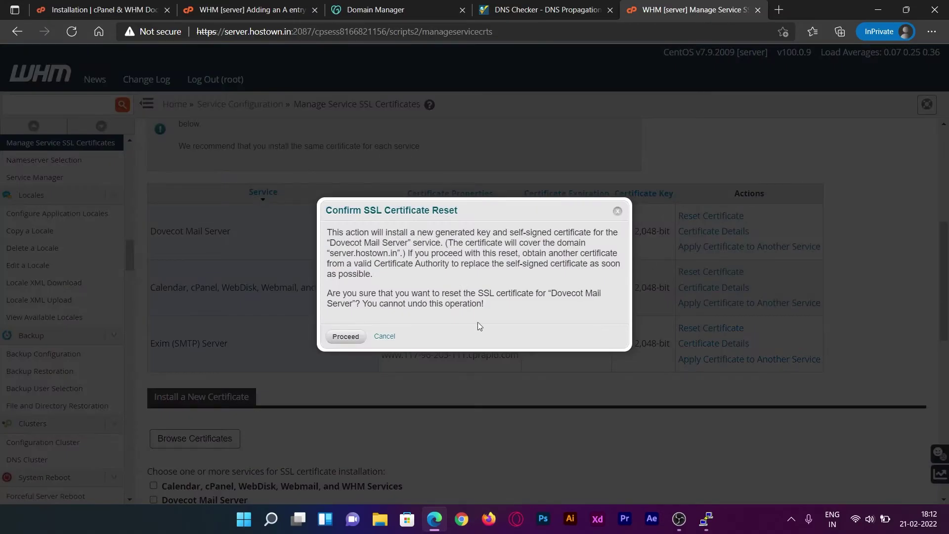
pyautogui.click(346, 337)
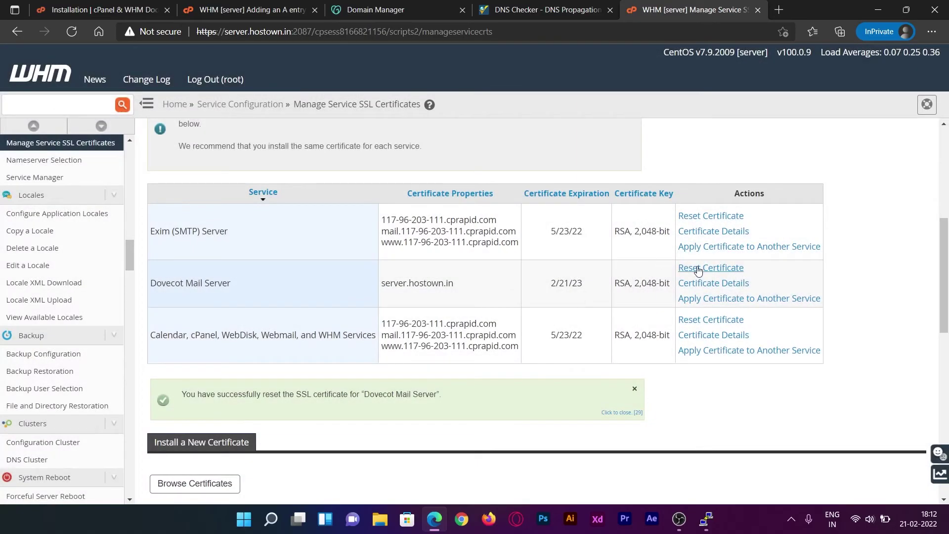
pyautogui.click(698, 270)
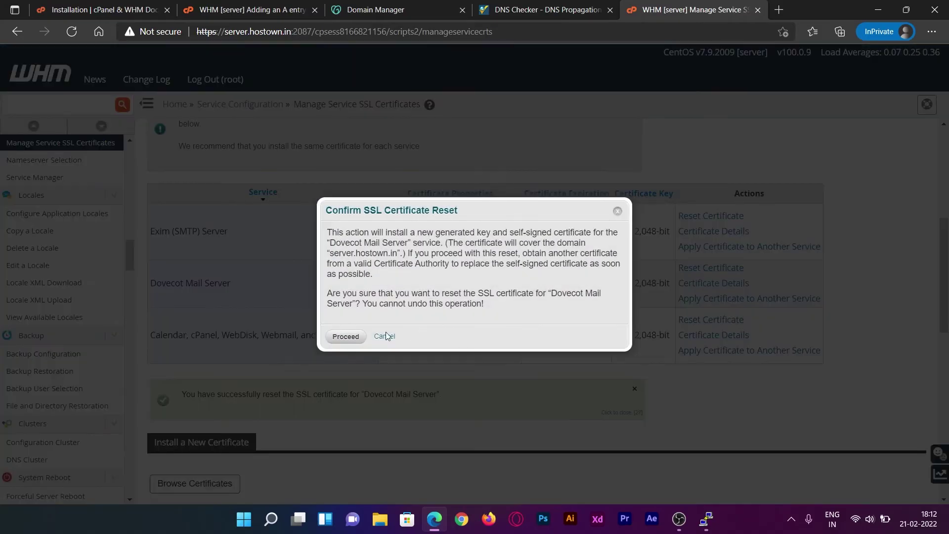
pyautogui.click(356, 337)
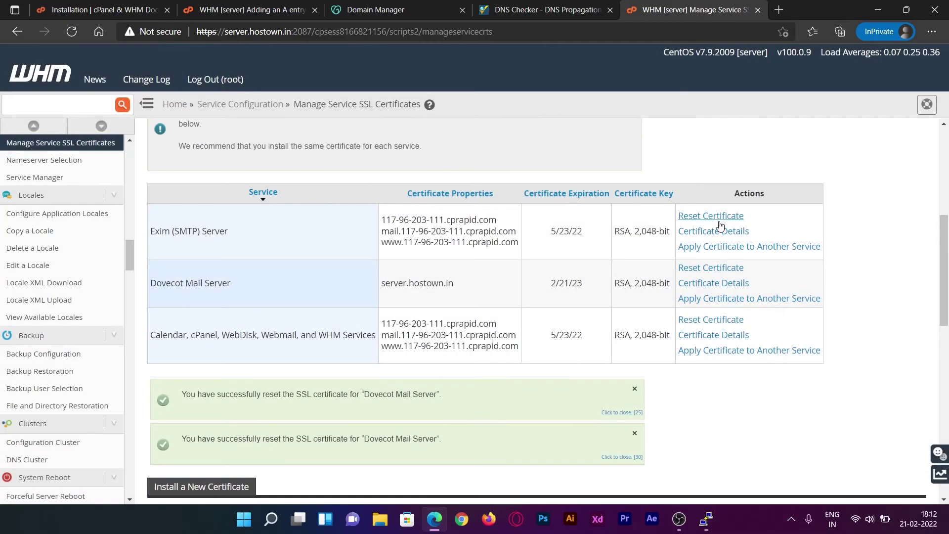
# Reset the Exim and cPanel/WHM service certificates and restart cpsrvd.
pyautogui.click(723, 216)
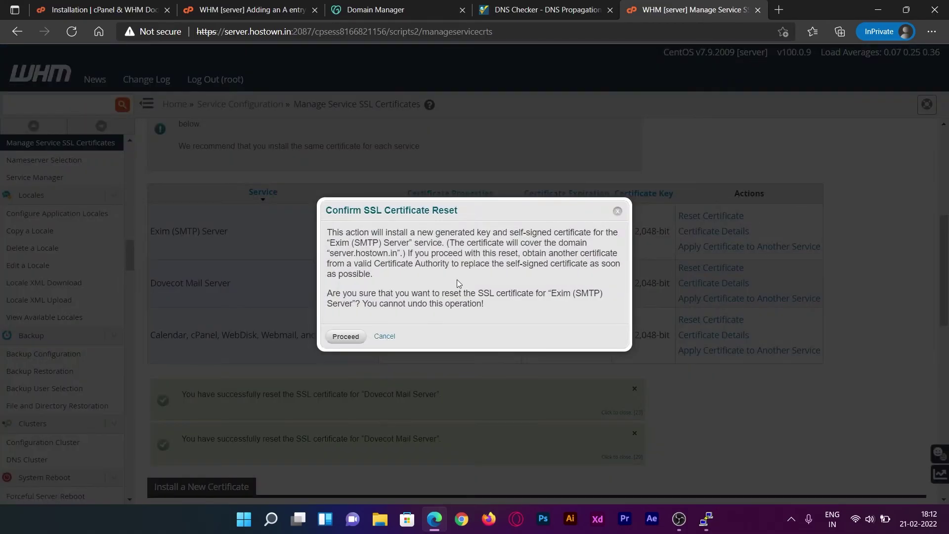
pyautogui.click(347, 337)
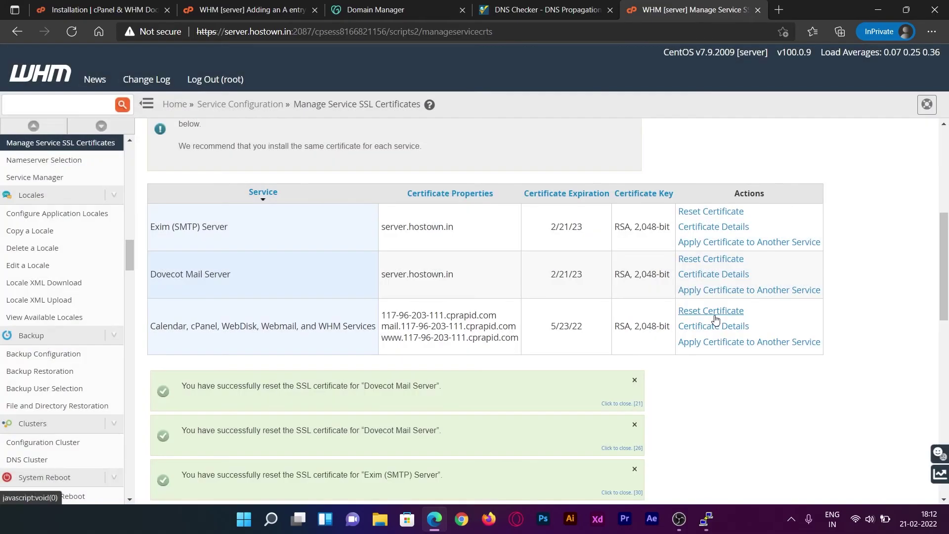
pyautogui.click(714, 316)
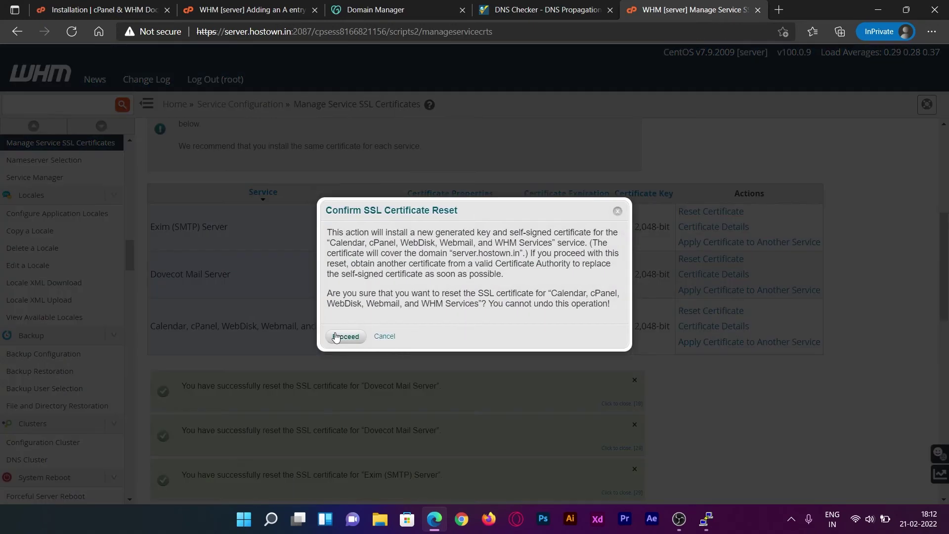
pyautogui.click(336, 338)
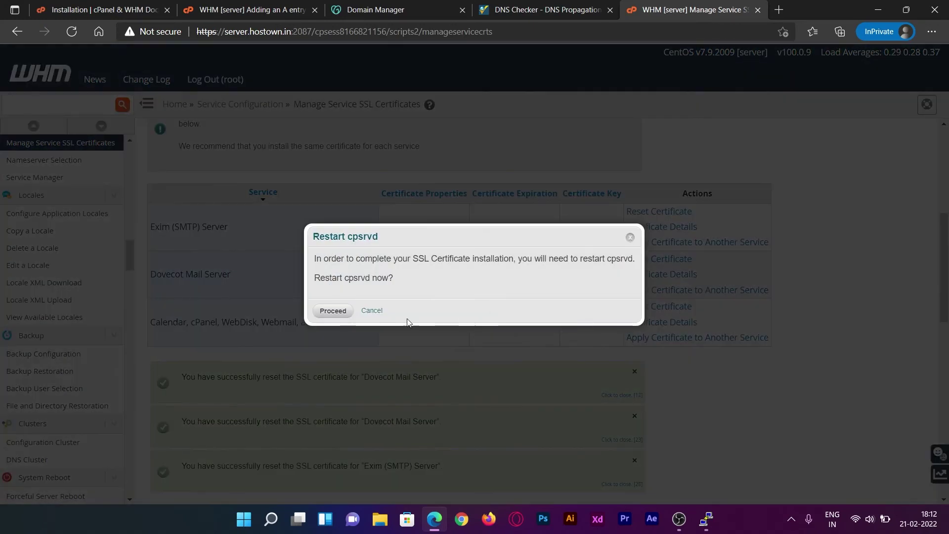
pyautogui.click(333, 310)
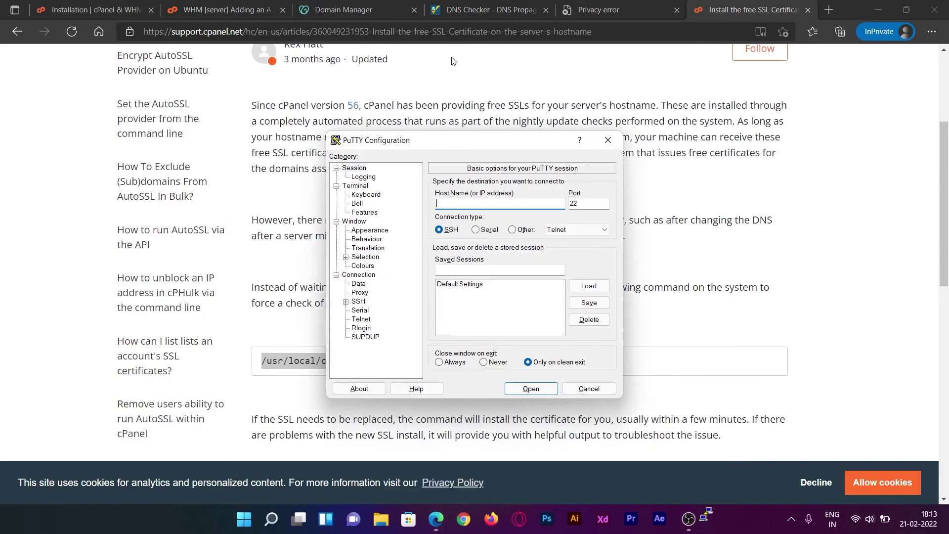
# Open a PuTTY SSH session to 117.96.203.111 and log in as root.
pyautogui.click(224, 10)
pyautogui.click(708, 519)
pyautogui.write('11')
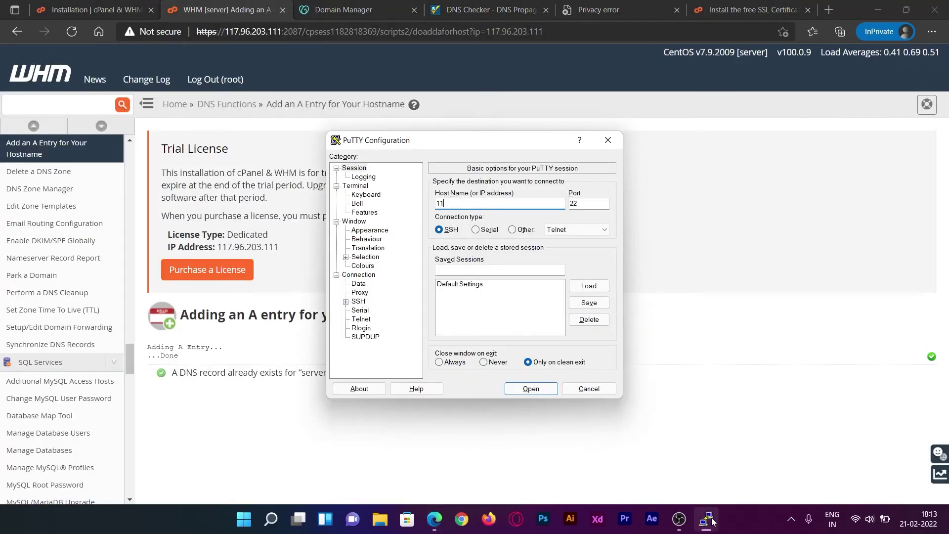
pyautogui.write('7.96.203.111')
pyautogui.press('Return')
pyautogui.write('root')
pyautogui.press('Return')
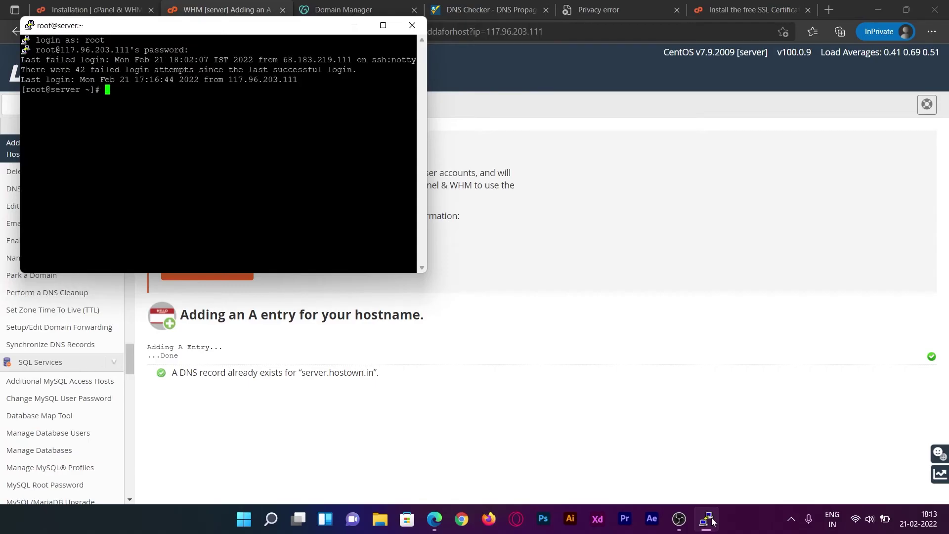
# Run /usr/local/cpanel/bin/checkallsslcerts to get signed certificates for dovecot and exim.
pyautogui.rightClick(317, 199)
pyautogui.press('Return')
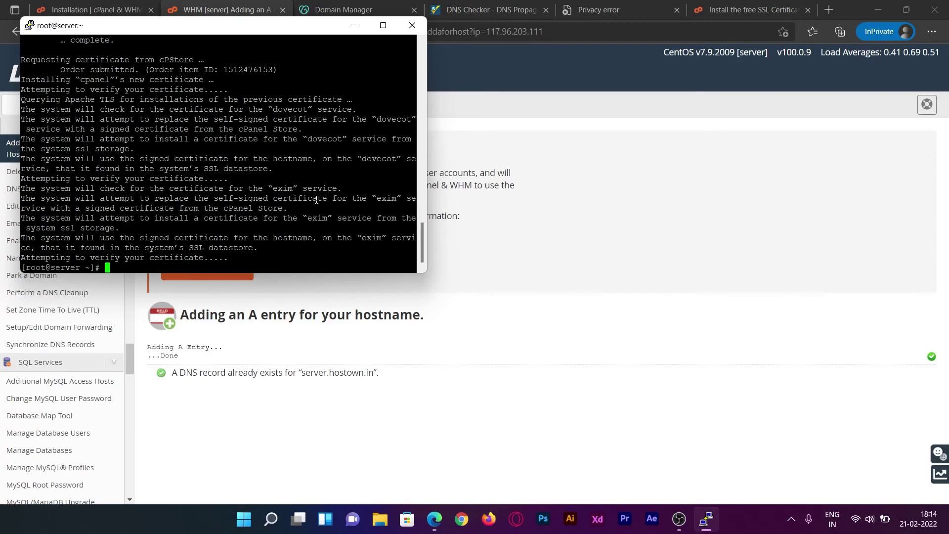
pyautogui.click(584, 249)
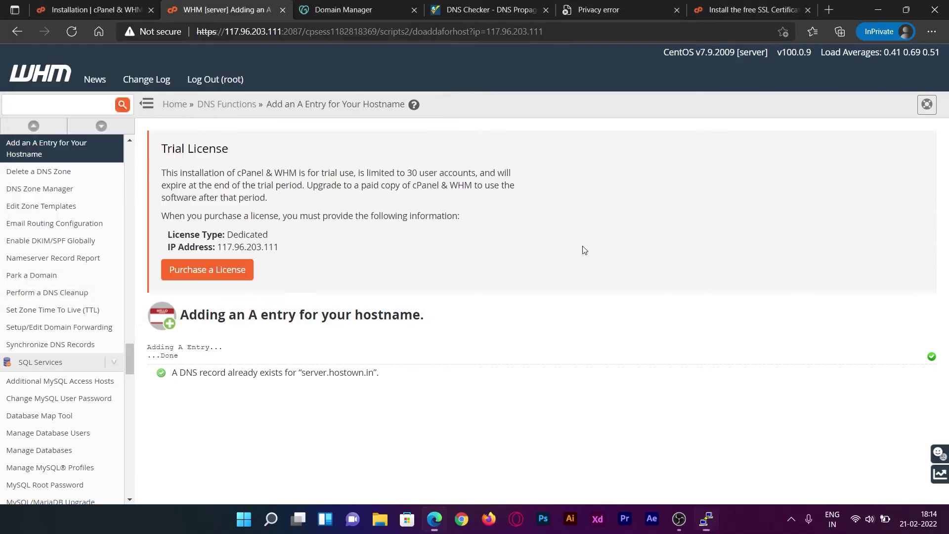
# Reload the WHM page and inspect its certificate from cPanel, Inc., valid until 23-05-2022.
pyautogui.click(734, 4)
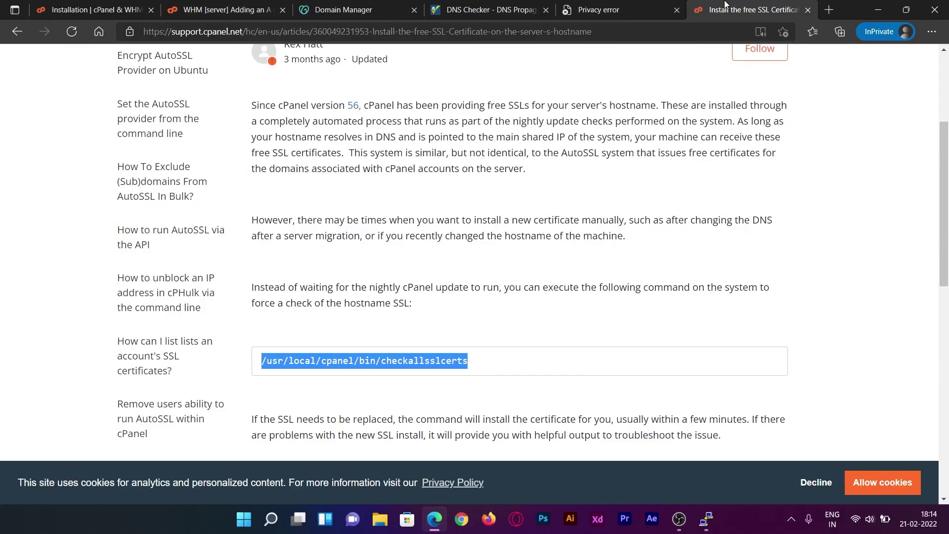
pyautogui.click(621, 5)
pyautogui.press('F5')
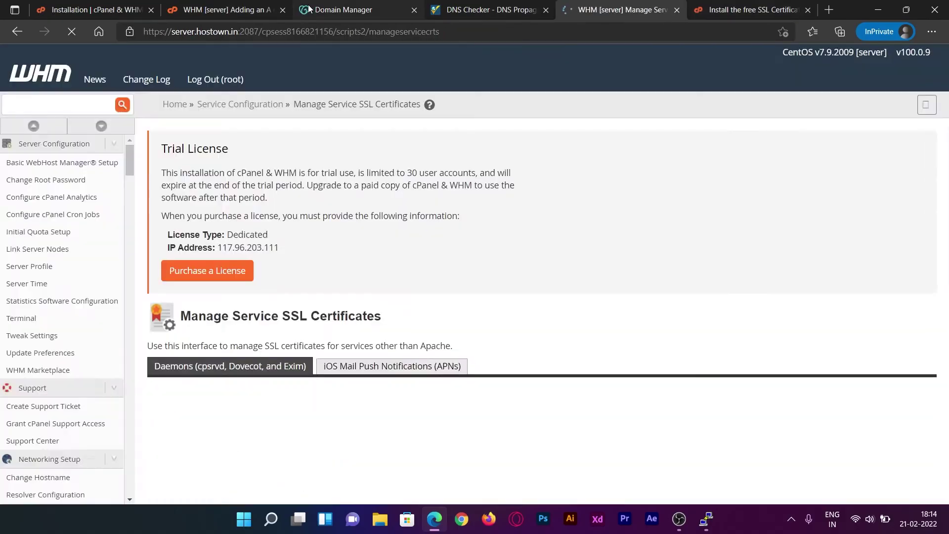
pyautogui.click(130, 33)
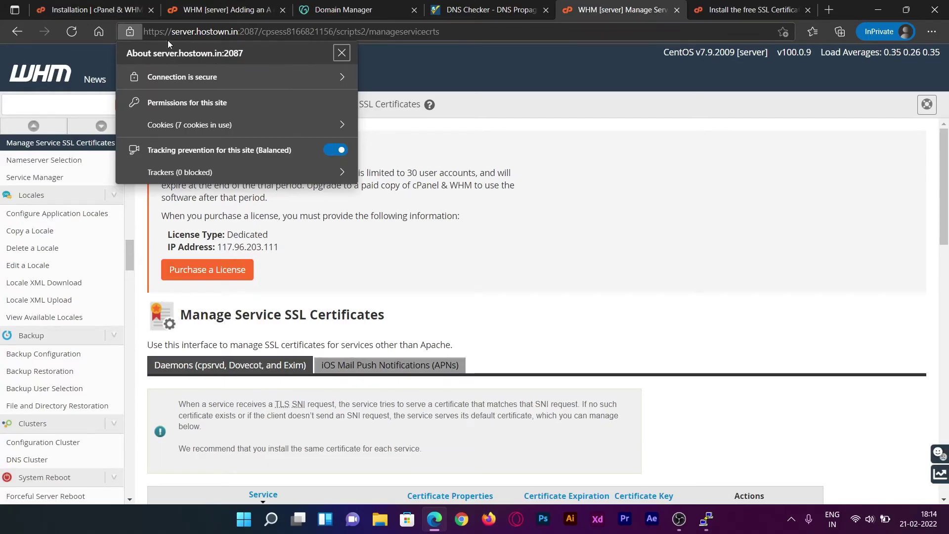
pyautogui.click(344, 78)
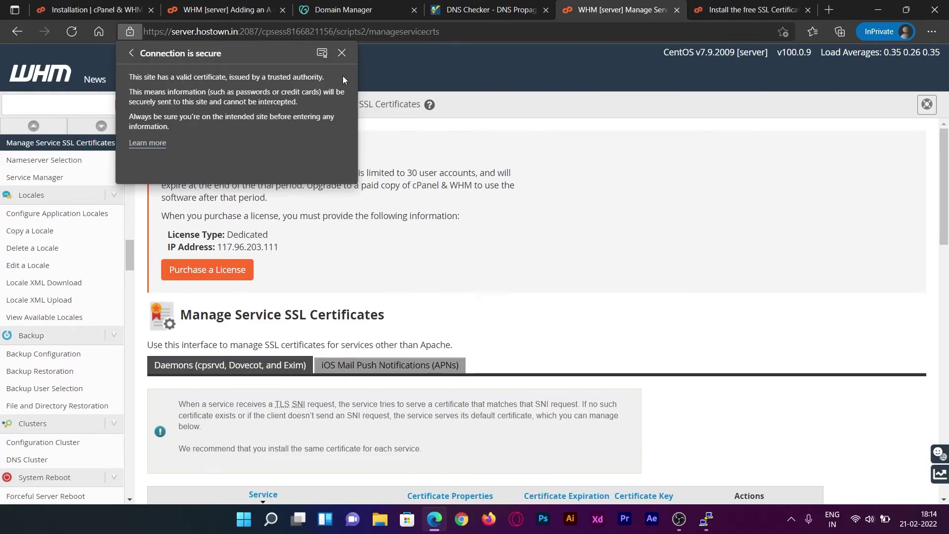
pyautogui.click(323, 53)
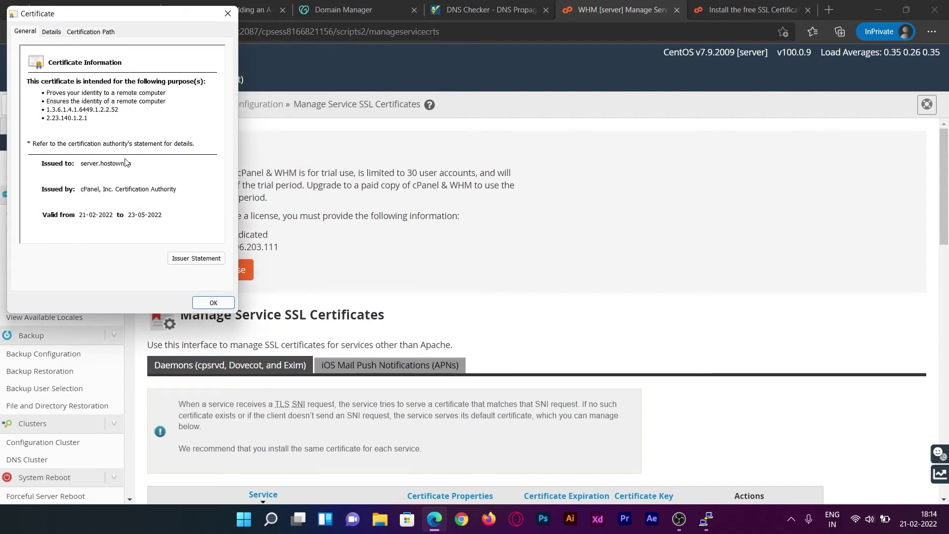
pyautogui.press('Tab')
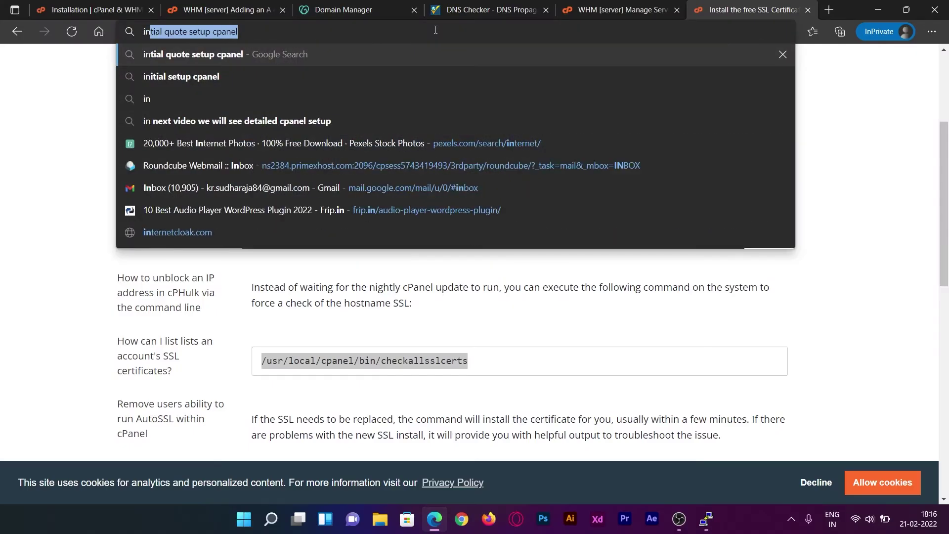
# Google 'install lets encrypt ssl certificate in cpanel' and open the Let's Encrypt Plugin documentation.
pyautogui.write('install let')
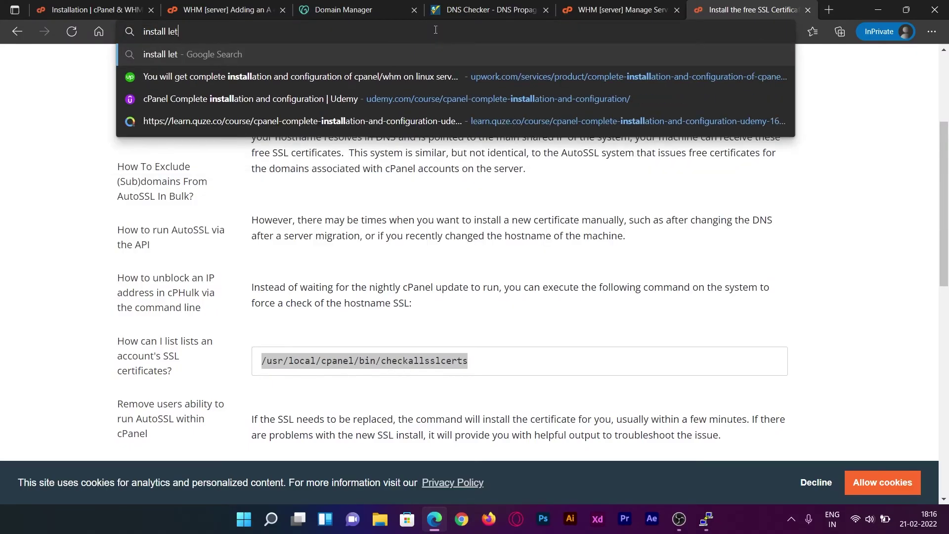
pyautogui.write('s')
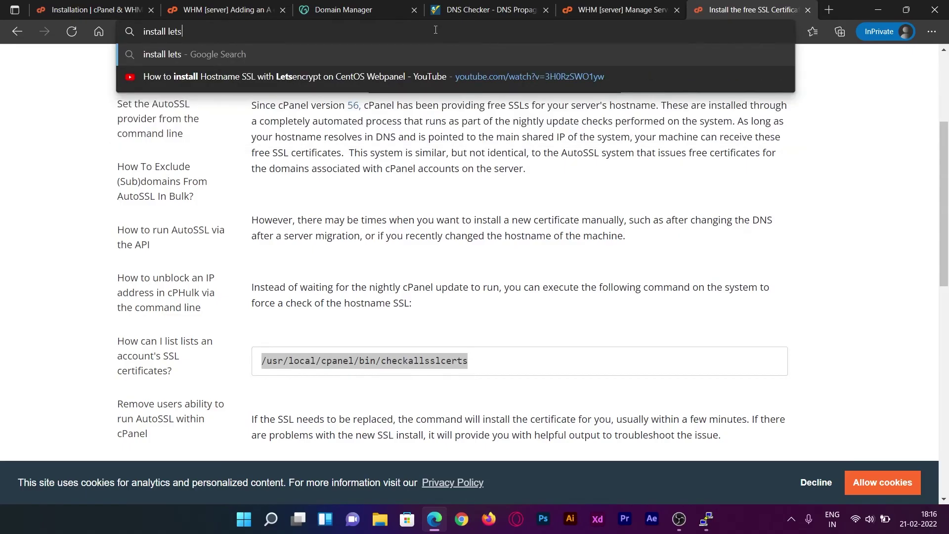
pyautogui.write(' encrype')
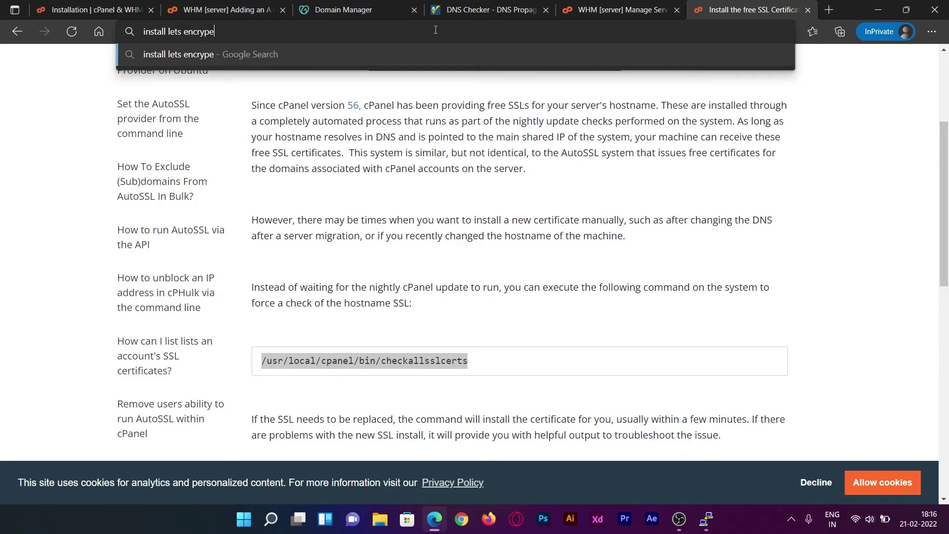
pyautogui.press('BackSpace')
pyautogui.write('t')
pyautogui.write(' s')
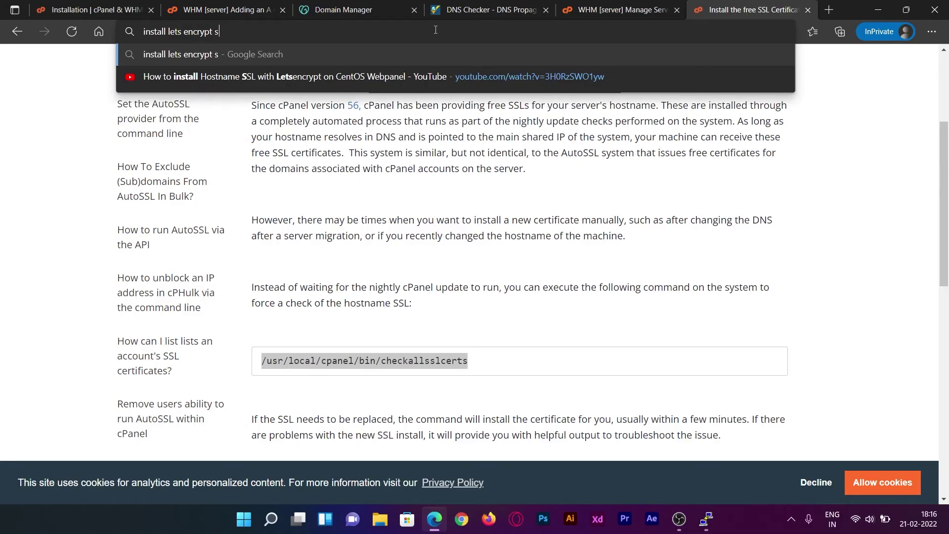
pyautogui.write('sl cert')
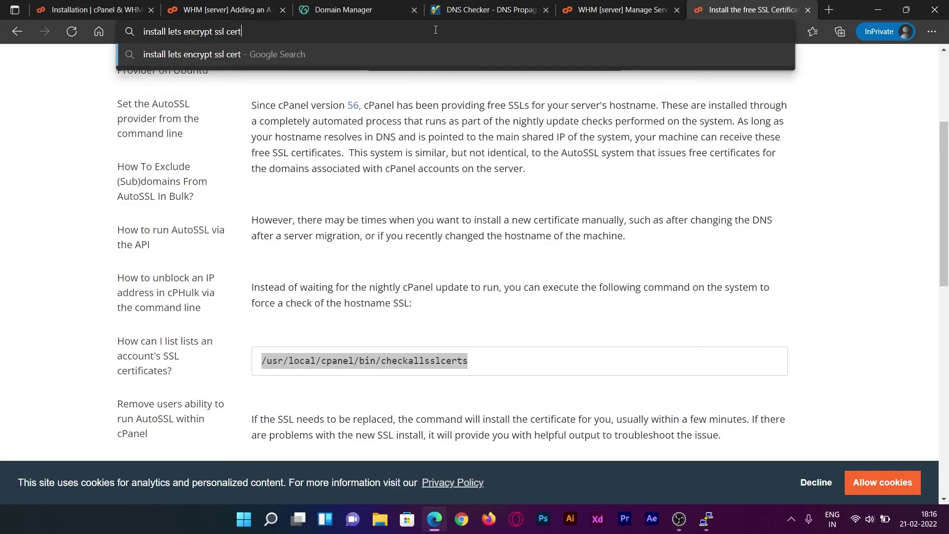
pyautogui.write('ificate i')
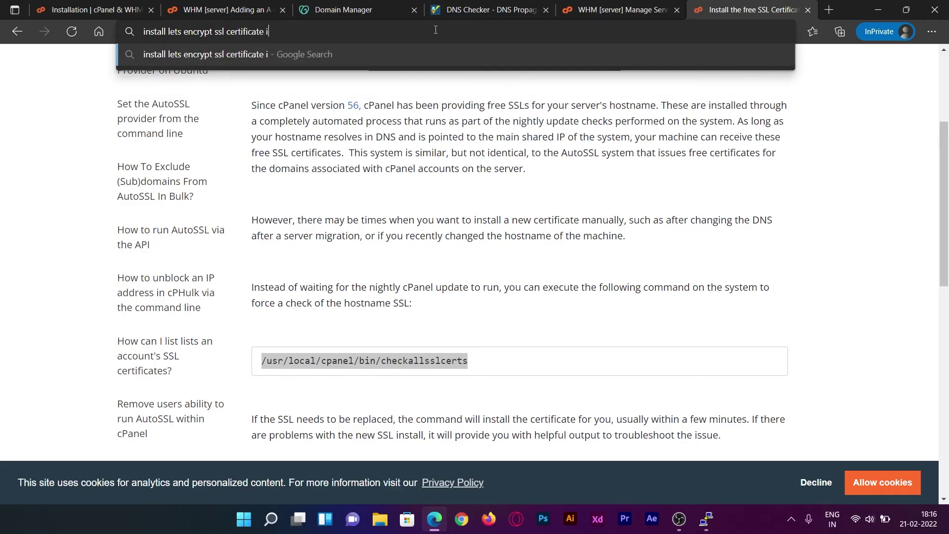
pyautogui.write('n cpanel')
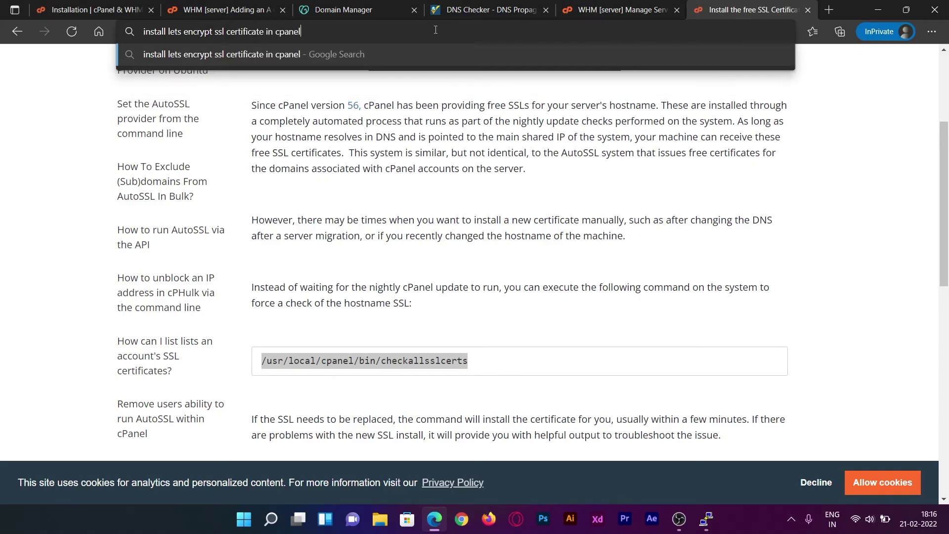
pyautogui.press('Return')
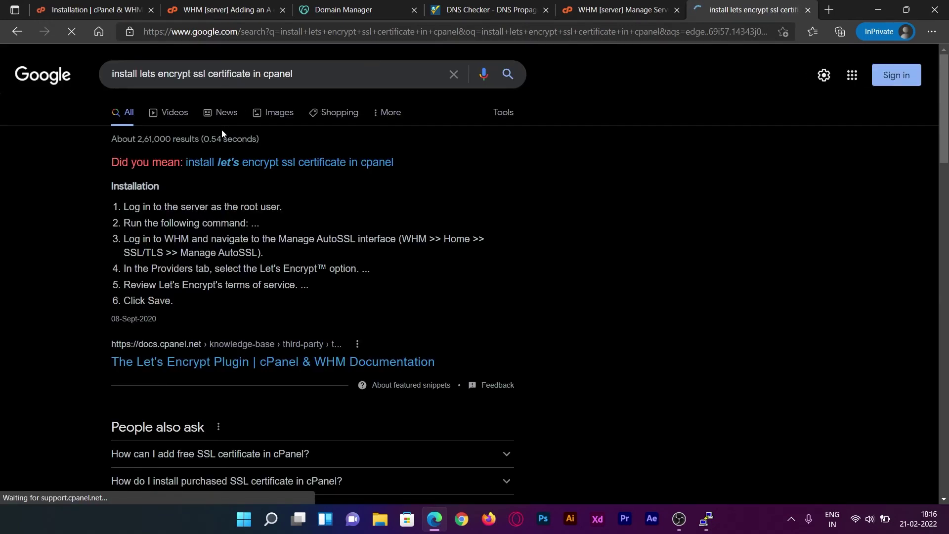
pyautogui.click(252, 367)
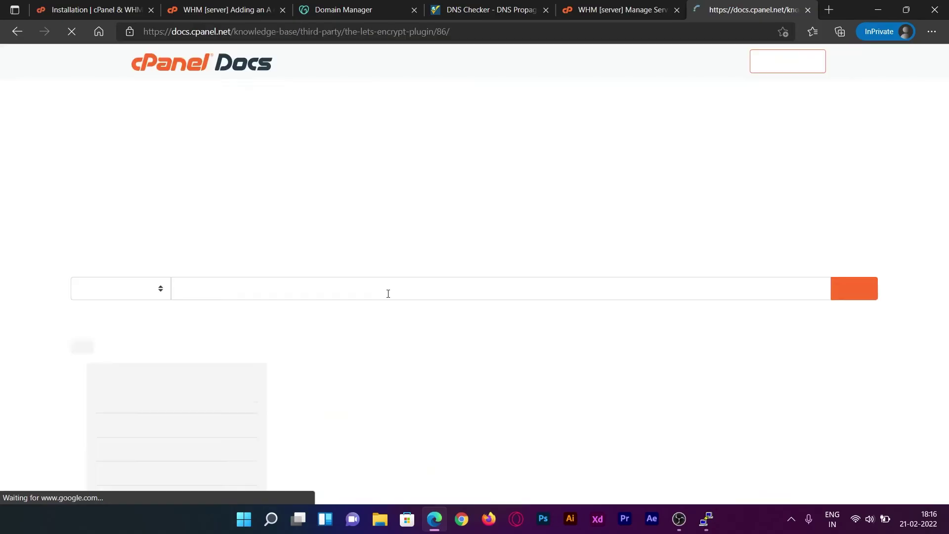
# Select the install_lets_encrypt_autossl_provider command from the docs' Installation section and return to PuTTY.
pyautogui.scroll(-5, 389, 294)
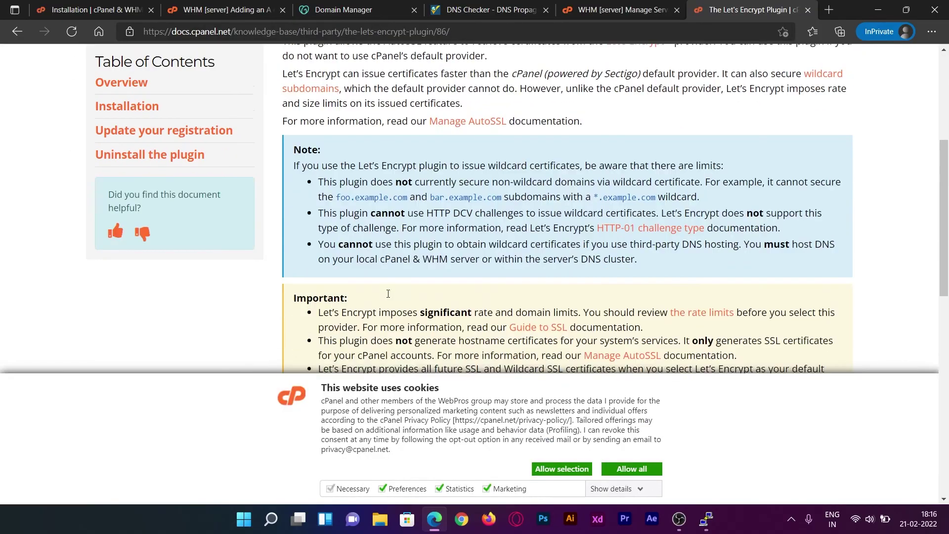
pyautogui.scroll(-7, 389, 294)
pyautogui.scroll(-2, 388, 294)
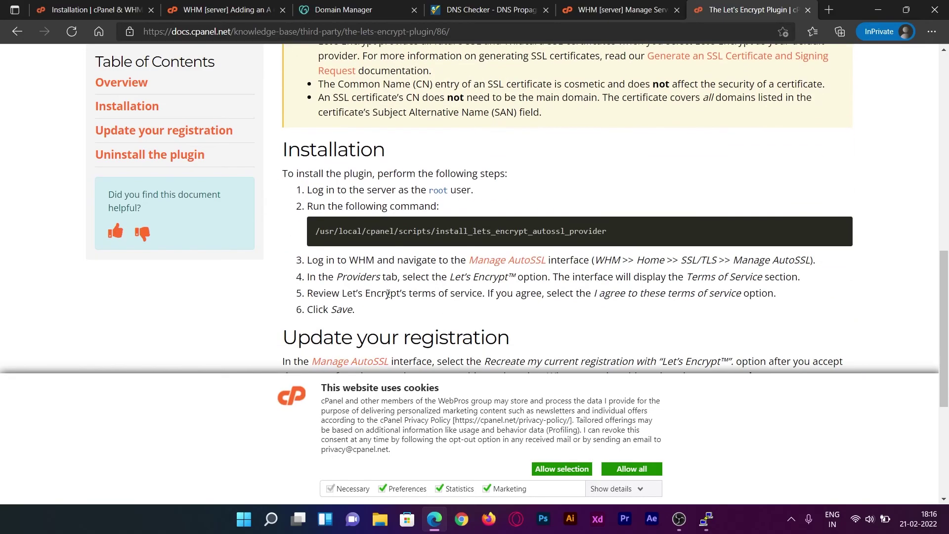
pyautogui.tripleClick(515, 229)
pyautogui.hotkey('ctrl', 'c')
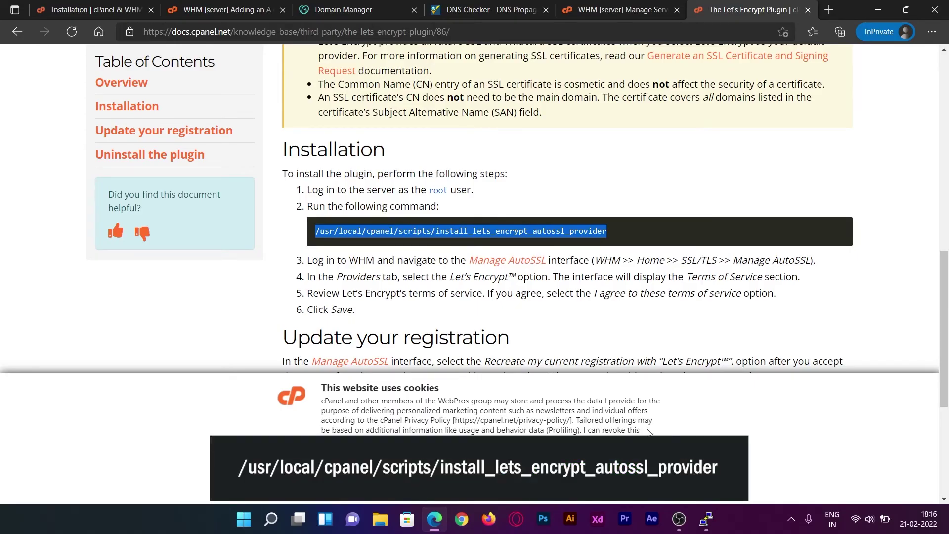
pyautogui.click(698, 527)
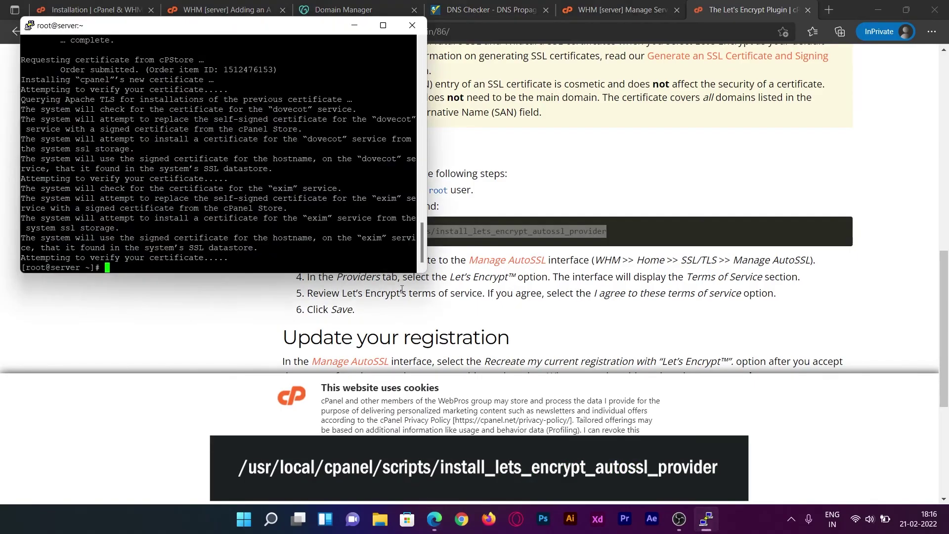
# Run /usr/local/cpanel/scripts/install_lets_encrypt_autossl_provider in PuTTY, then return to WHM.
pyautogui.rightClick(329, 255)
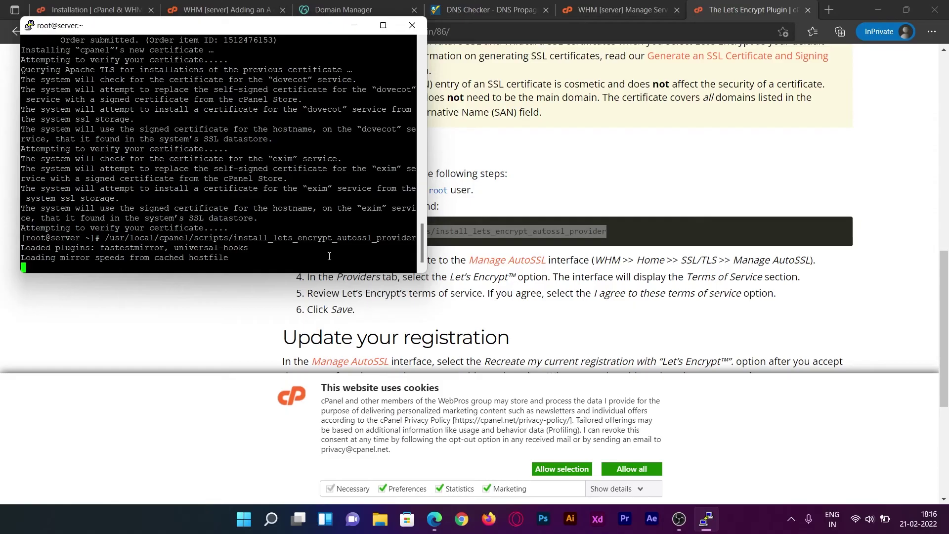
pyautogui.click(382, 26)
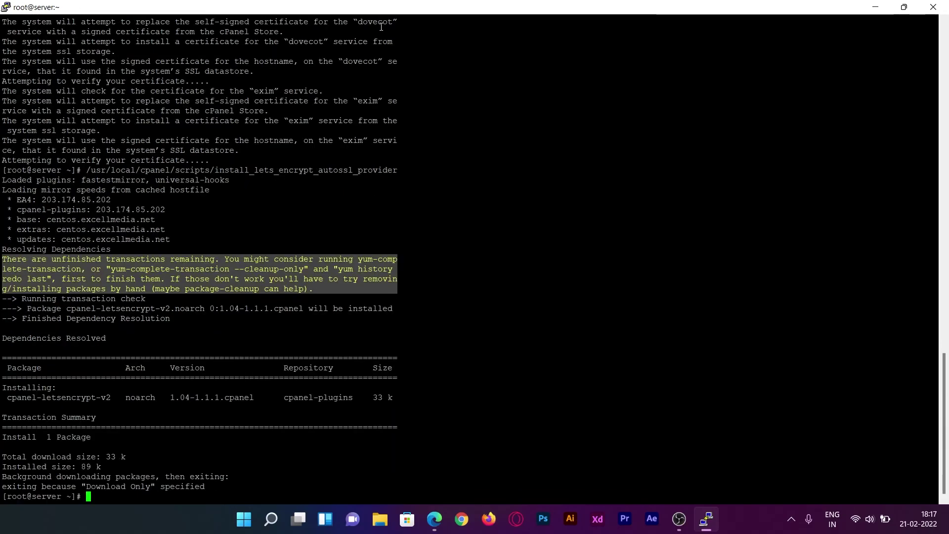
pyautogui.hotkey('alt', 'Tab')
pyautogui.moveTo(127, 256); pyautogui.dragTo(131, 456)
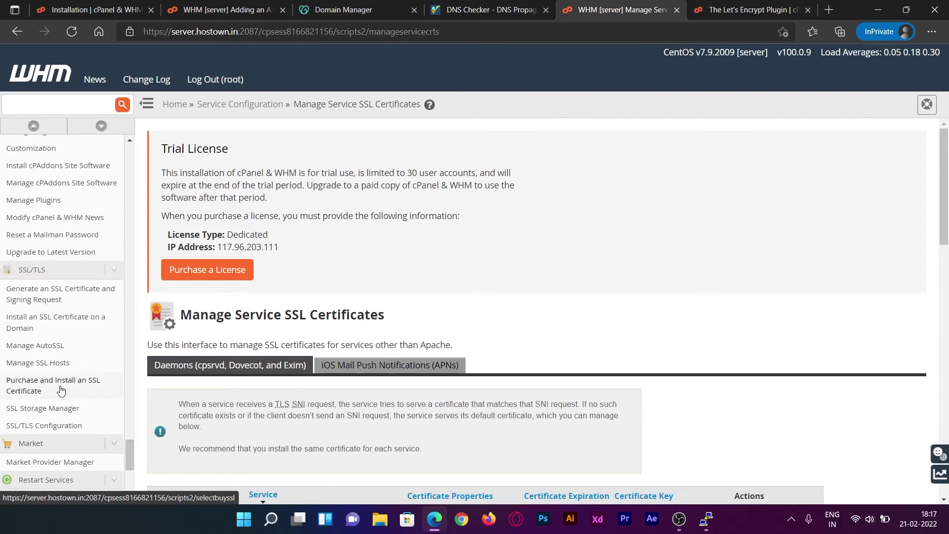
# Make Let's Encrypt the AutoSSL provider, accepting its terms of service, and save.
pyautogui.click(52, 347)
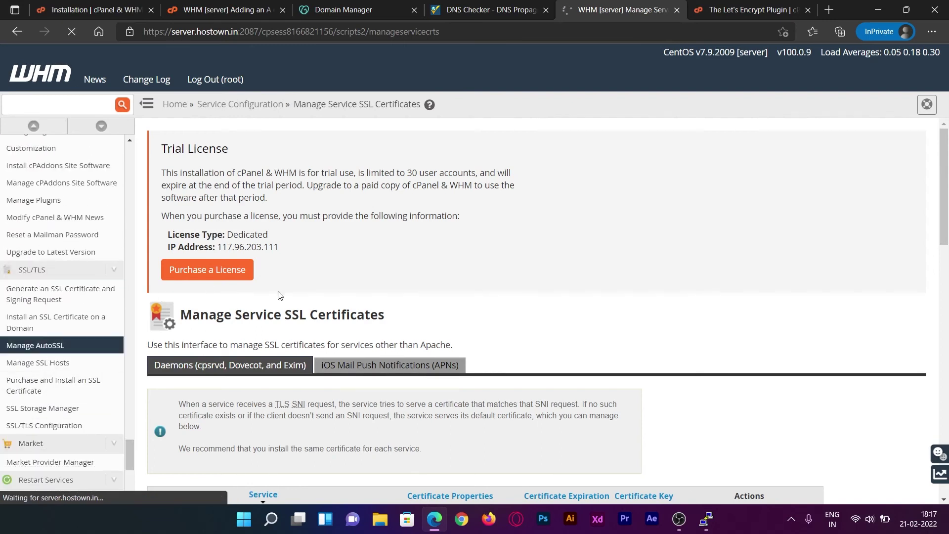
pyautogui.scroll(-3, 280, 295)
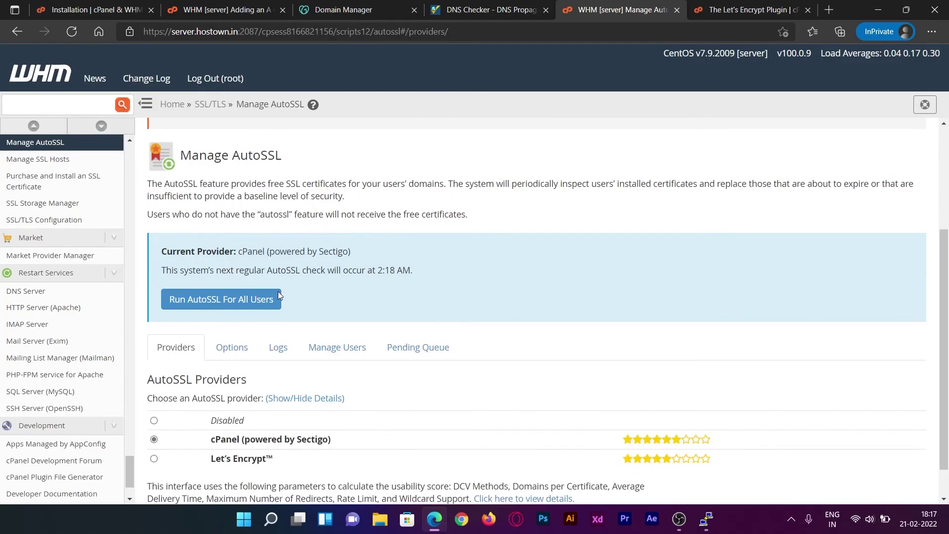
pyautogui.scroll(-1, 279, 296)
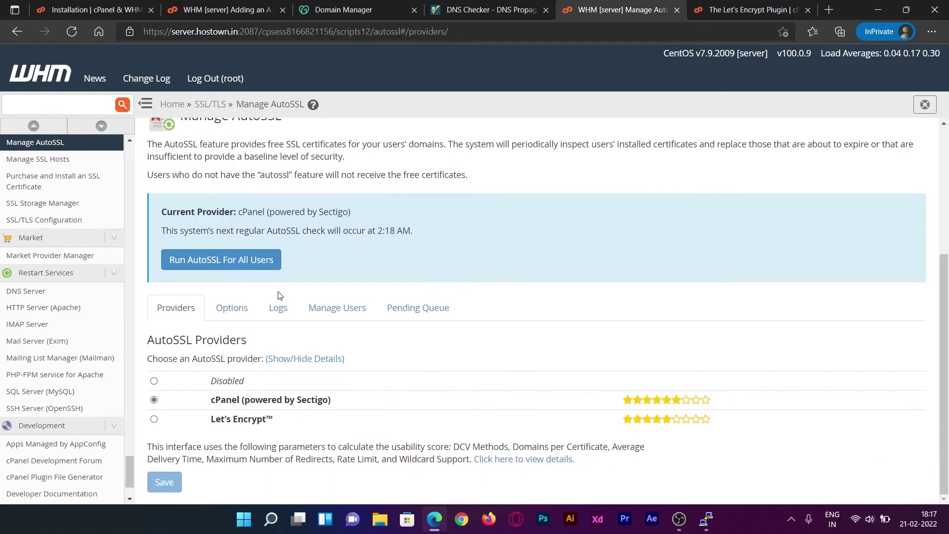
pyautogui.click(153, 420)
pyautogui.scroll(-3, 237, 440)
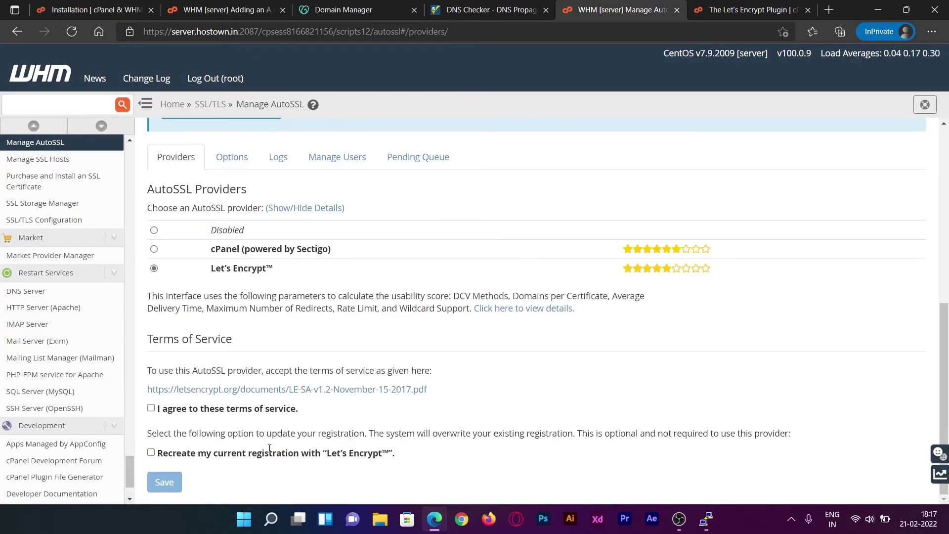
pyautogui.click(152, 408)
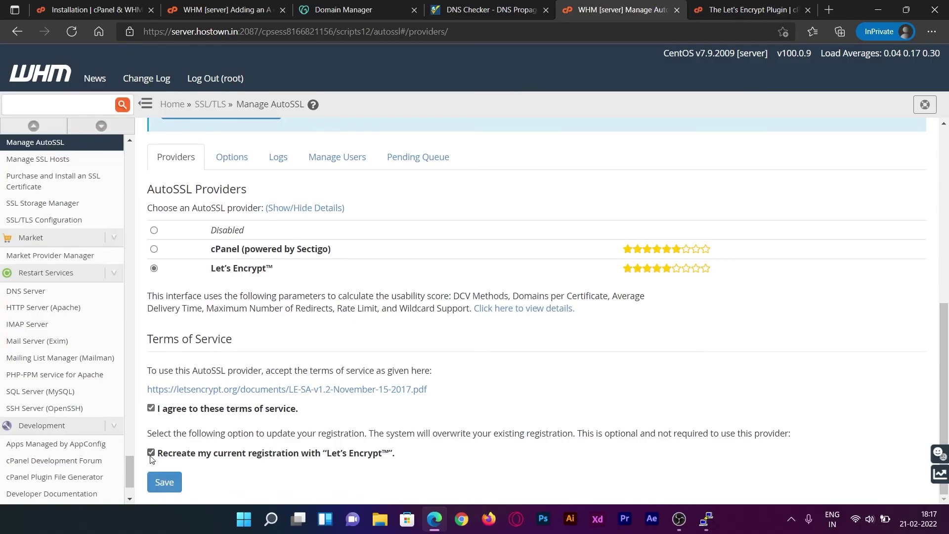
pyautogui.click(165, 485)
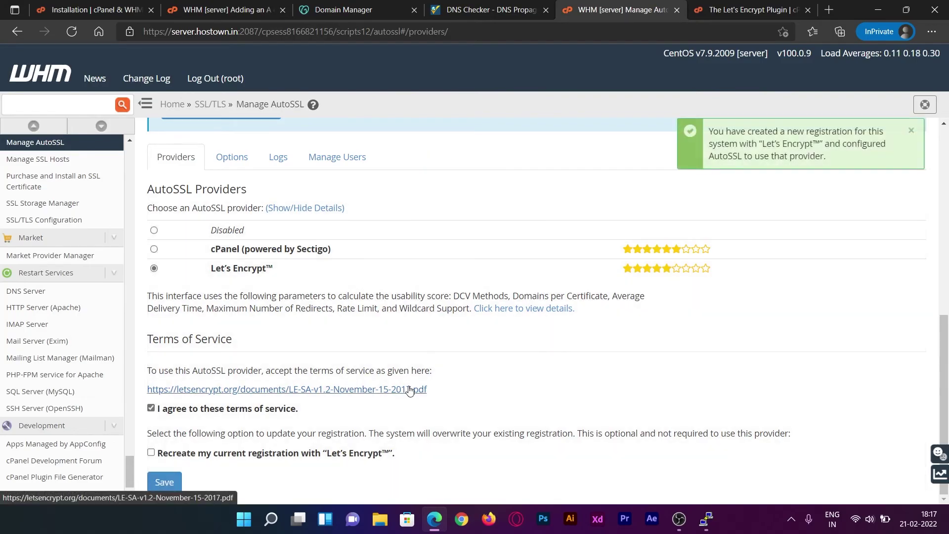
# Start an AutoSSL run for all users.
pyautogui.scroll(4, 409, 390)
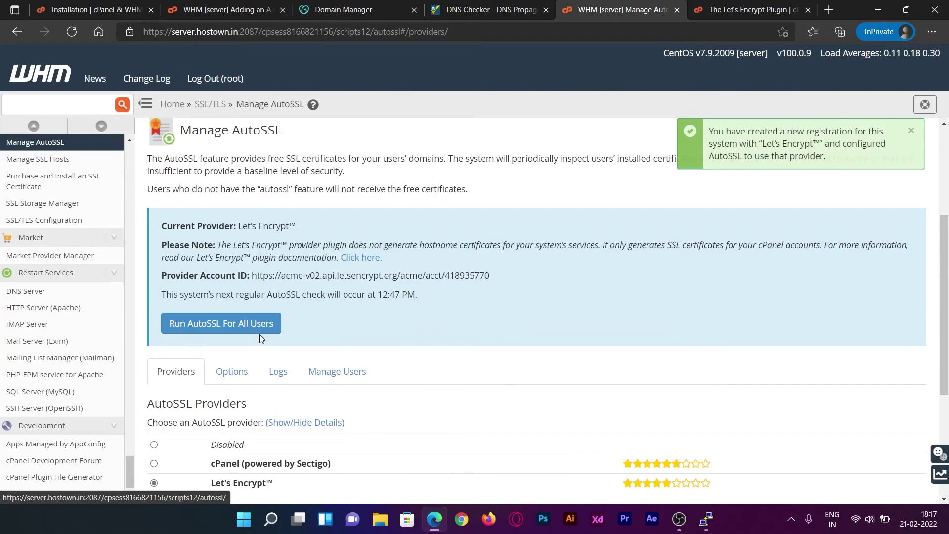
pyautogui.click(234, 324)
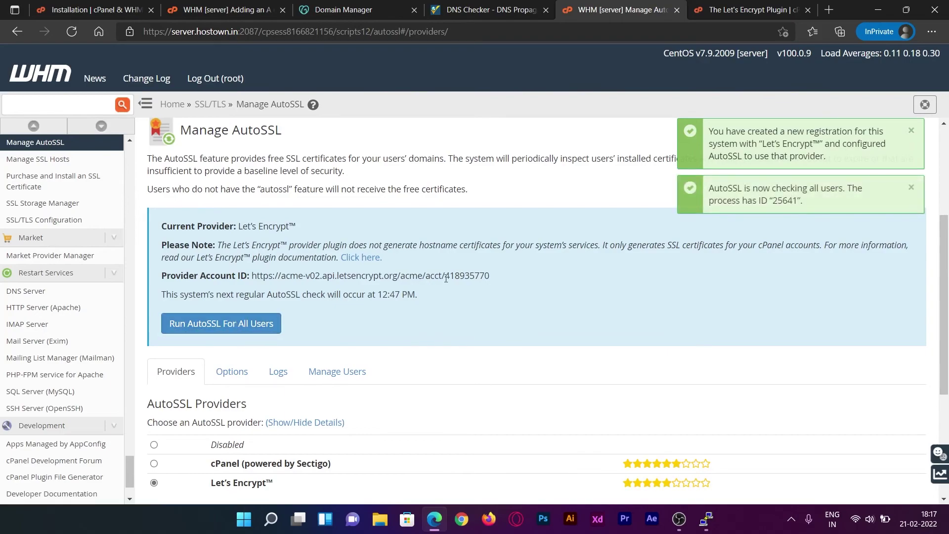
pyautogui.scroll(-4, 446, 279)
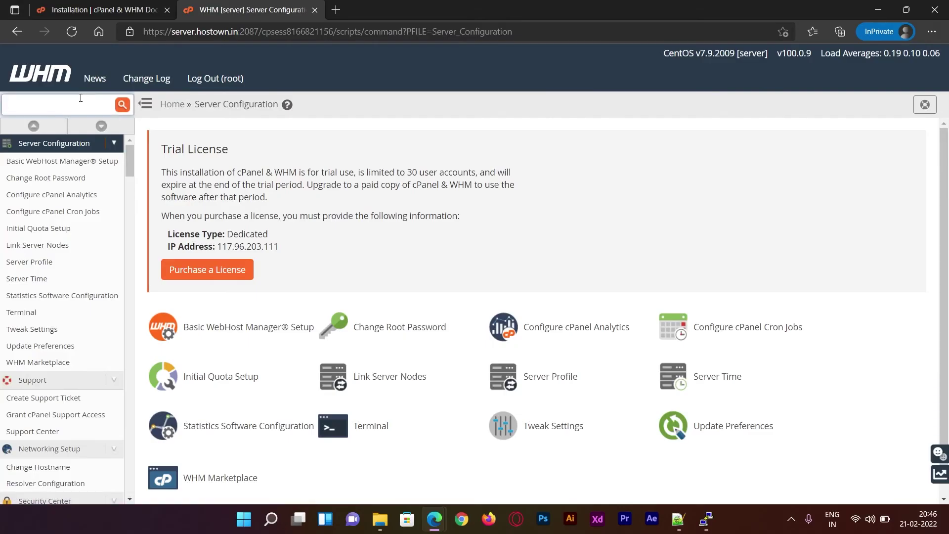
# Find EasyApache 4 via the sidebar search 'eas', customize Currently Installed Packages, and show PHP Extensions.
pyautogui.write('easy')
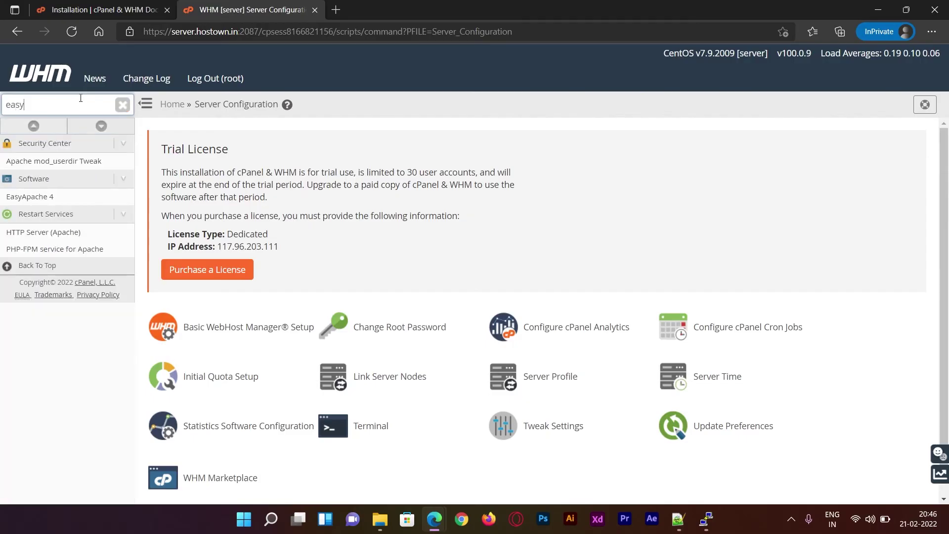
pyautogui.click(40, 197)
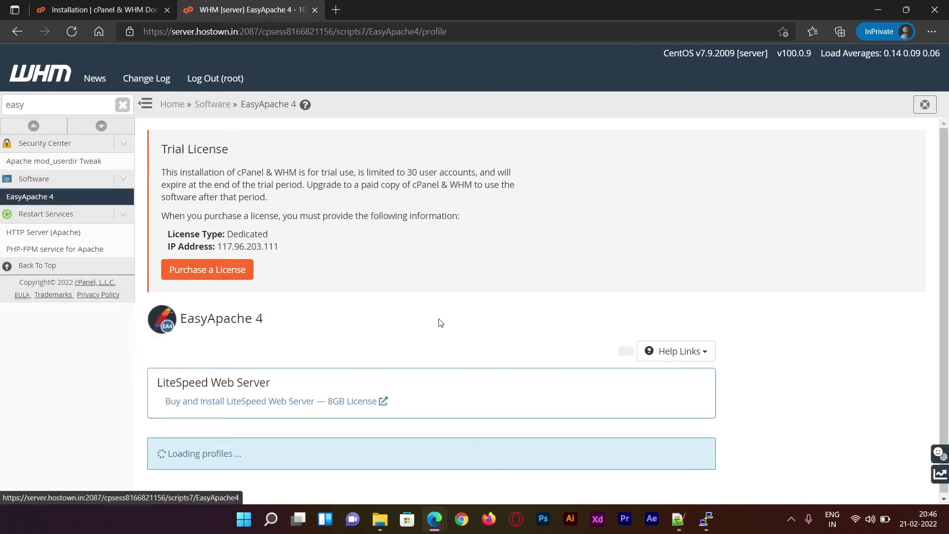
pyautogui.scroll(-4, 441, 323)
pyautogui.click(576, 231)
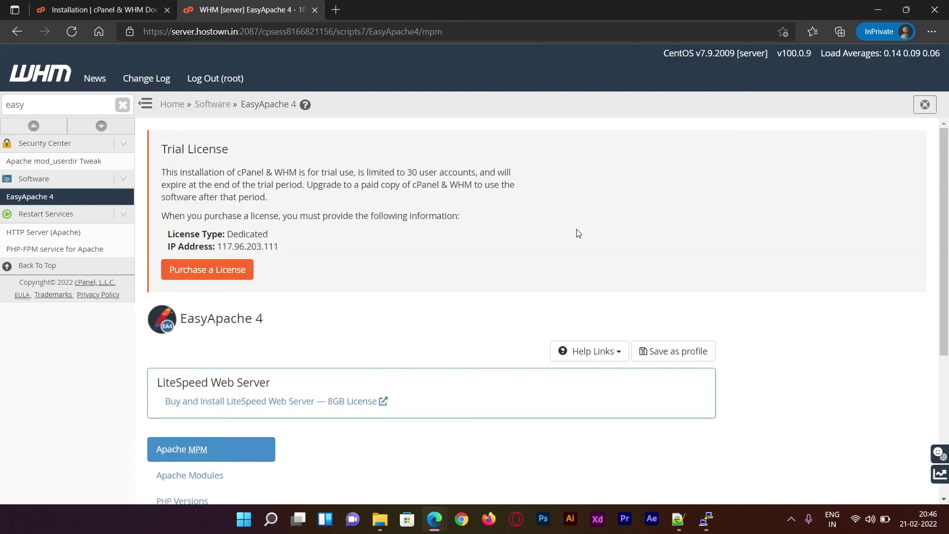
pyautogui.scroll(-4, 579, 233)
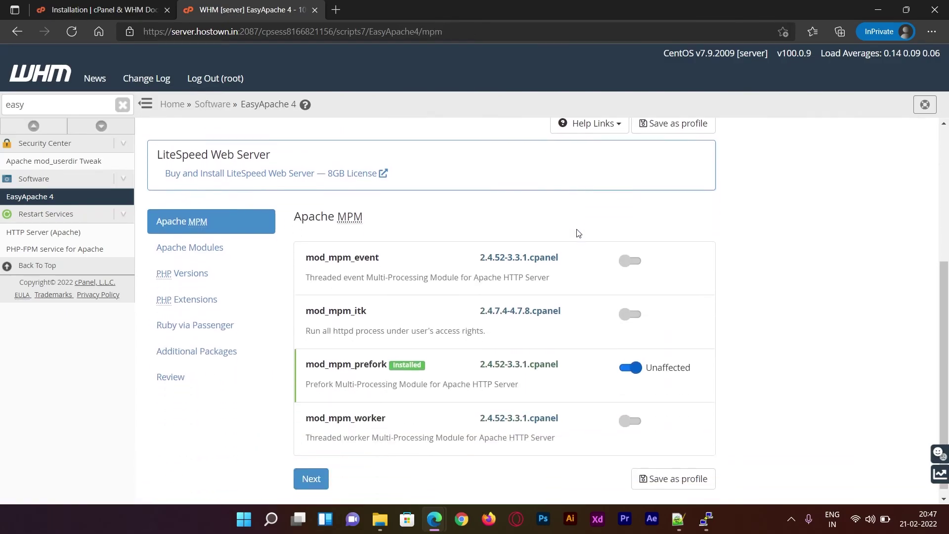
pyautogui.click(223, 291)
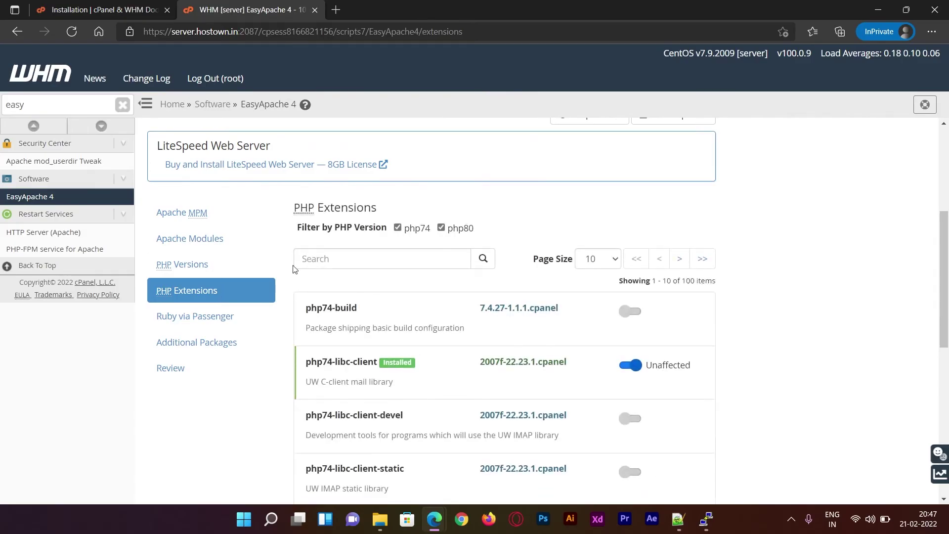
# Filter extensions by 'zip', keeping php74 and php80 zip installed, then filter by 'ioncube'.
pyautogui.click(309, 259)
pyautogui.write('z')
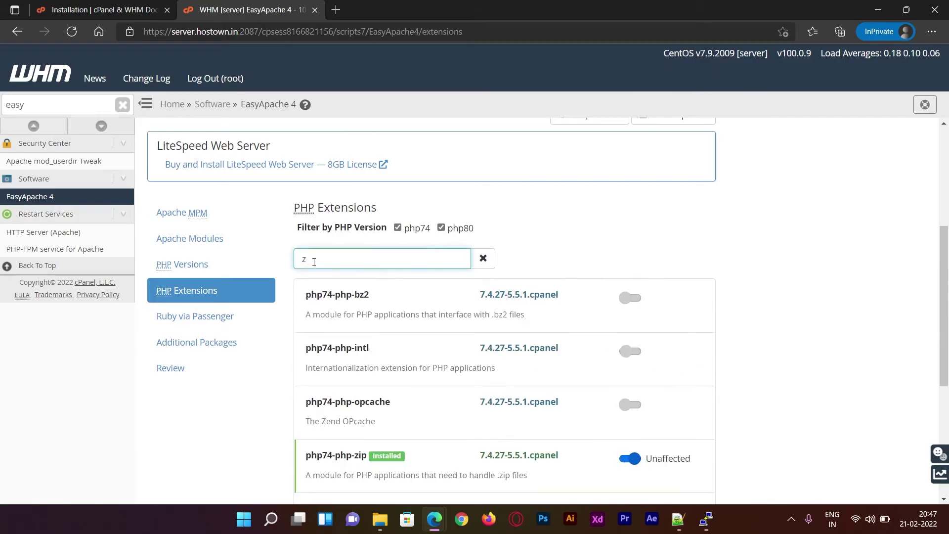
pyautogui.write('ip')
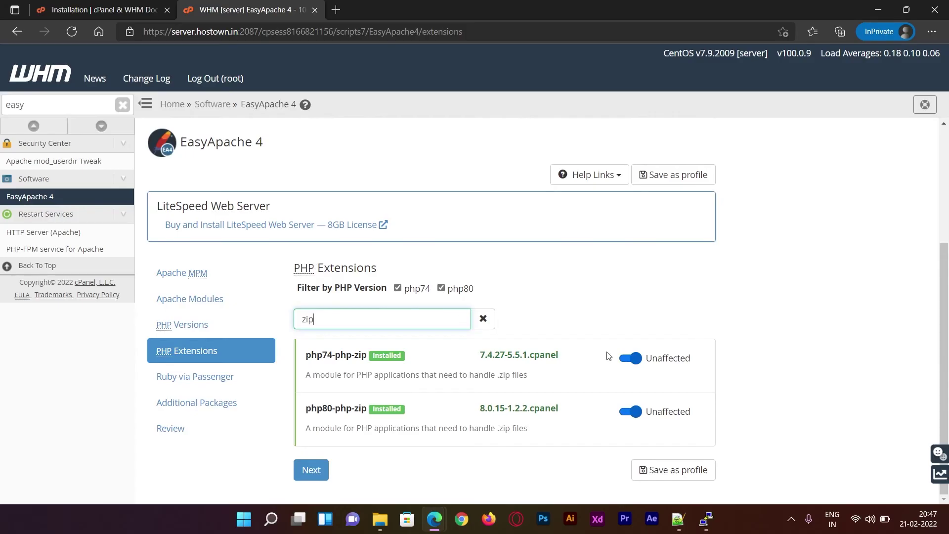
pyautogui.click(628, 358)
pyautogui.click(626, 357)
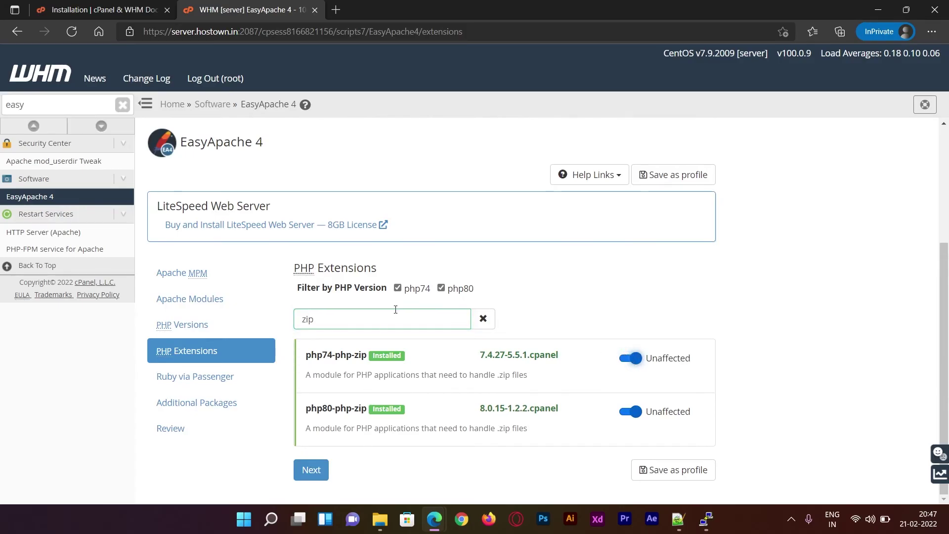
pyautogui.click(633, 412)
pyautogui.click(633, 414)
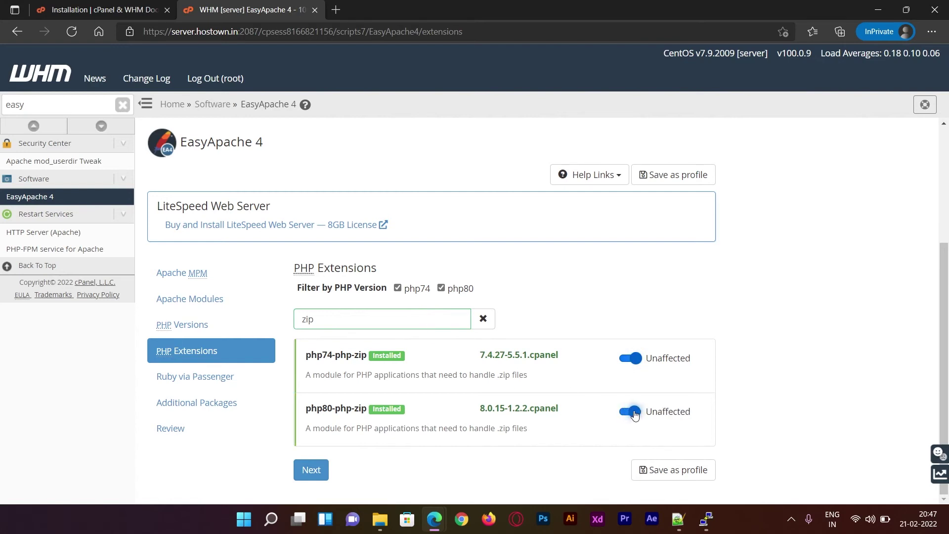
pyautogui.doubleClick(433, 313)
pyautogui.write('ioncube')
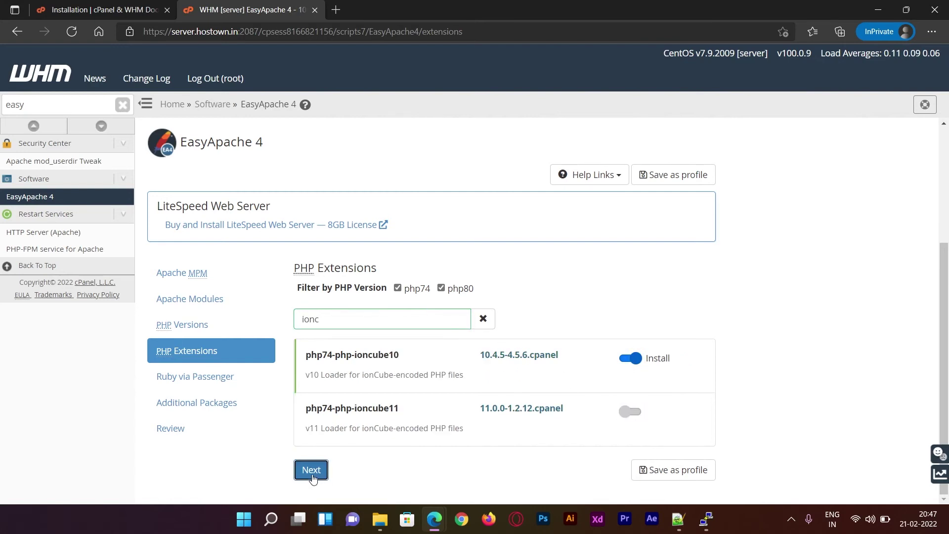
# Advance past PHP Extensions and Ruby via Passenger to the Additional Packages step.
pyautogui.click(313, 474)
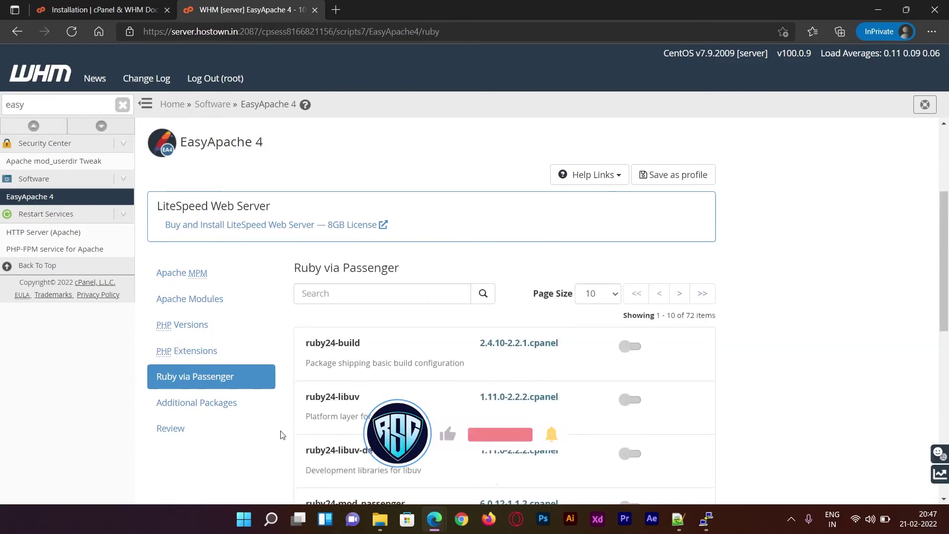
pyautogui.scroll(-2, 282, 435)
pyautogui.scroll(-1, 282, 435)
pyautogui.scroll(-2, 282, 435)
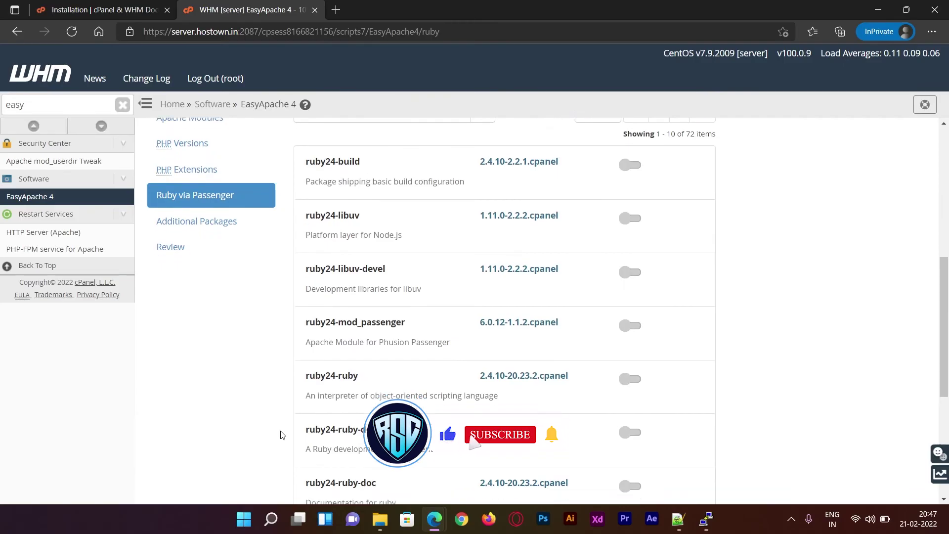
pyautogui.scroll(-3, 282, 435)
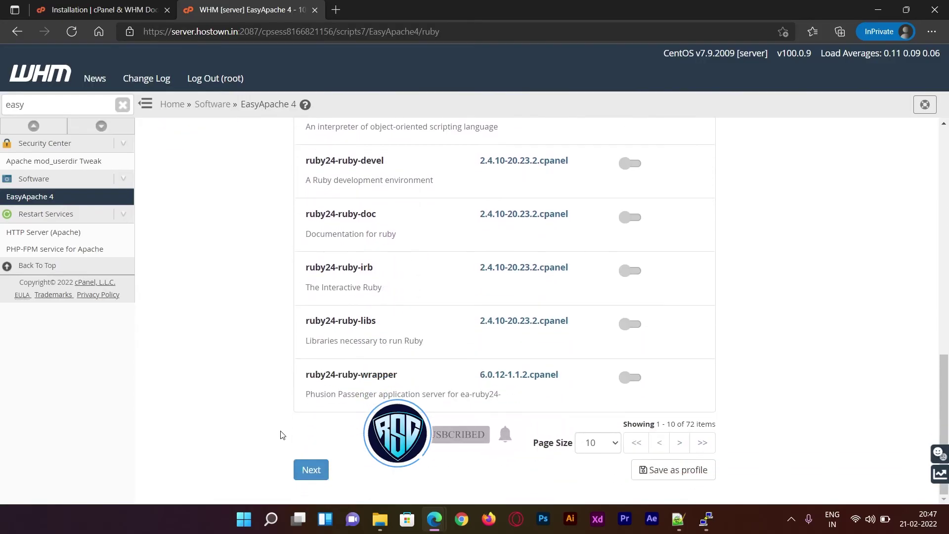
pyautogui.click(317, 470)
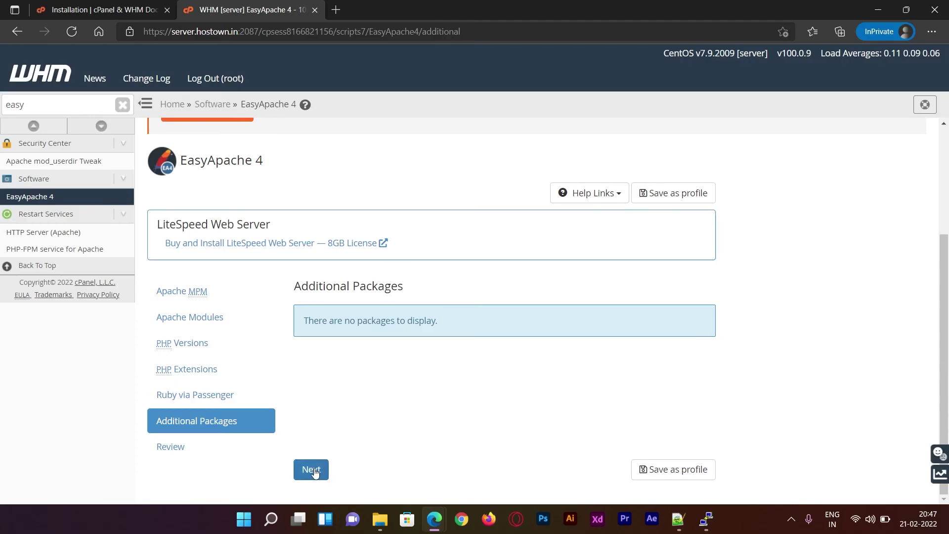
pyautogui.click(312, 470)
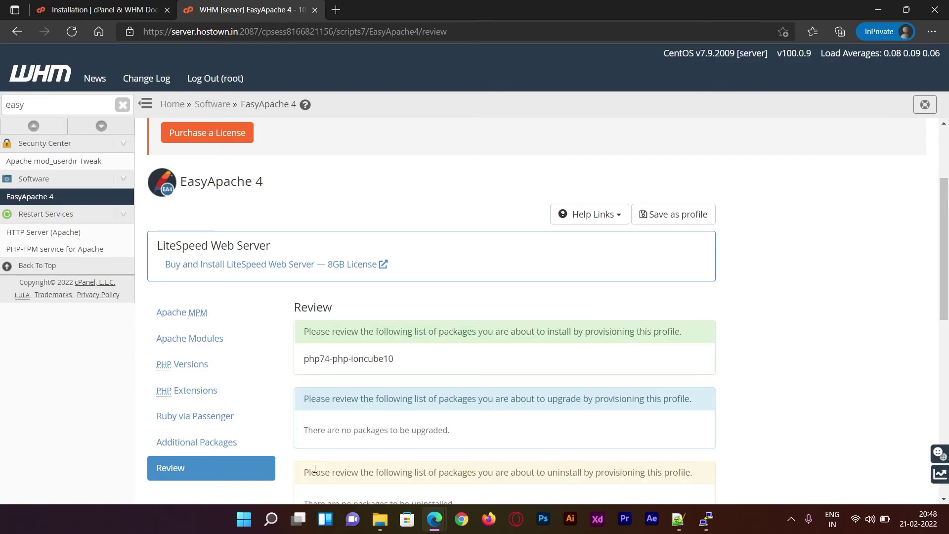
# Provision the reviewed profile installing php74-php-ioncube10 and finish with Done.
pyautogui.scroll(-3, 369, 355)
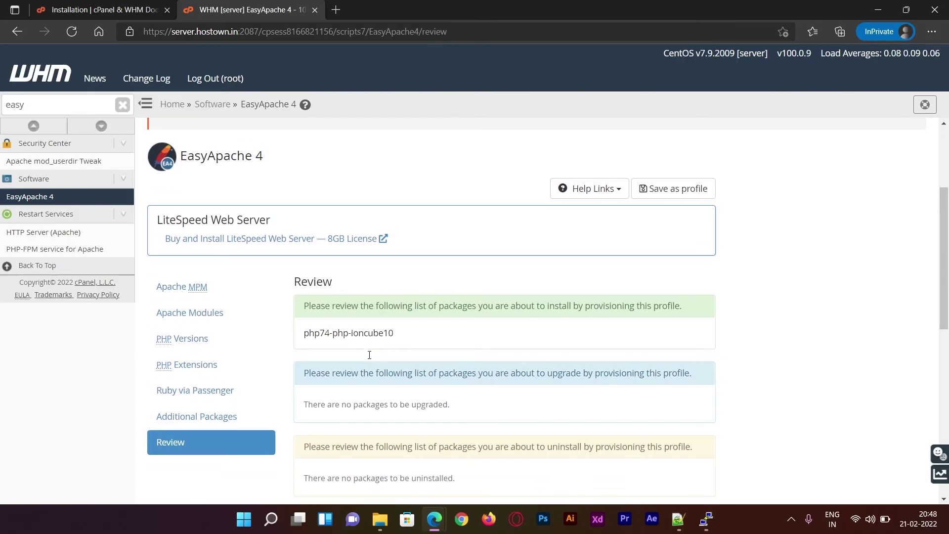
pyautogui.scroll(-6, 369, 358)
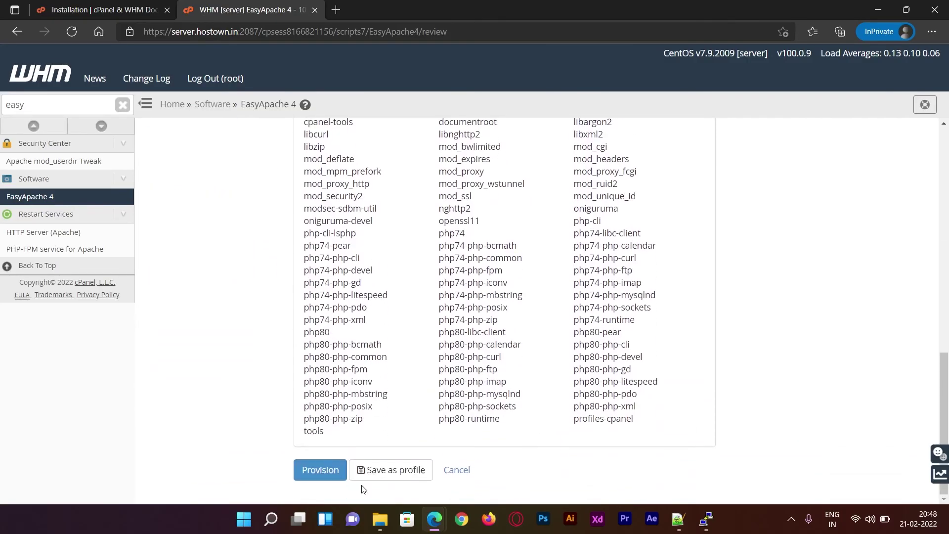
pyautogui.click(314, 468)
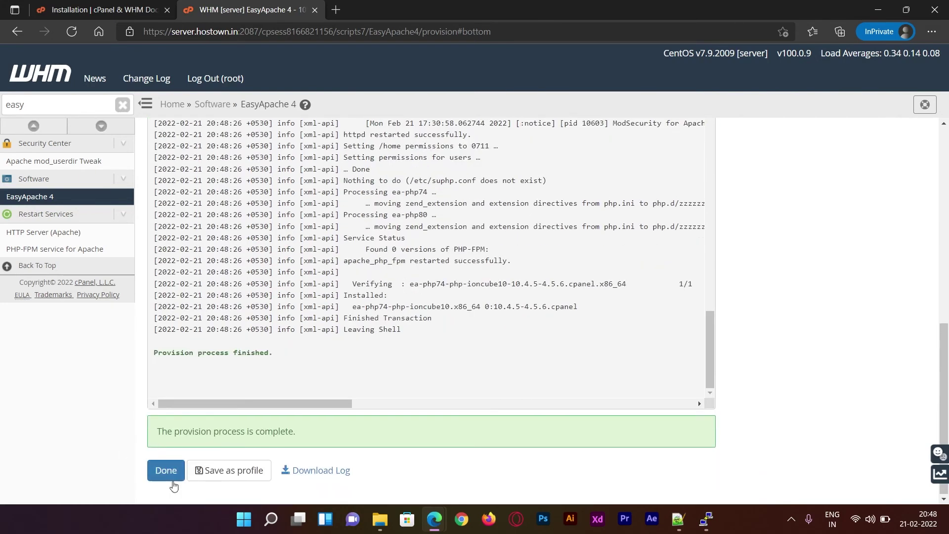
pyautogui.click(173, 475)
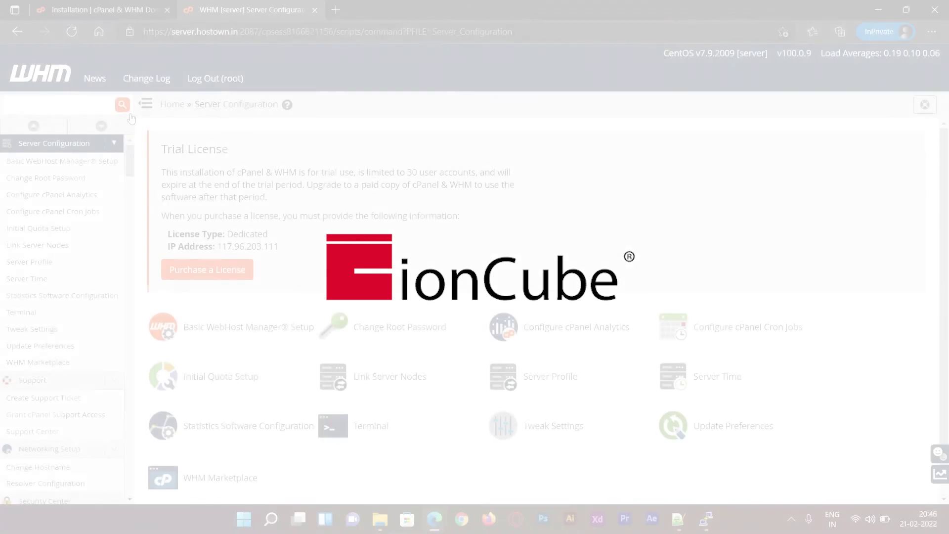
# Reopen EasyApache 4 with sidebar search 'easy' and customize installed packages at PHP Extensions.
pyautogui.write('easy')
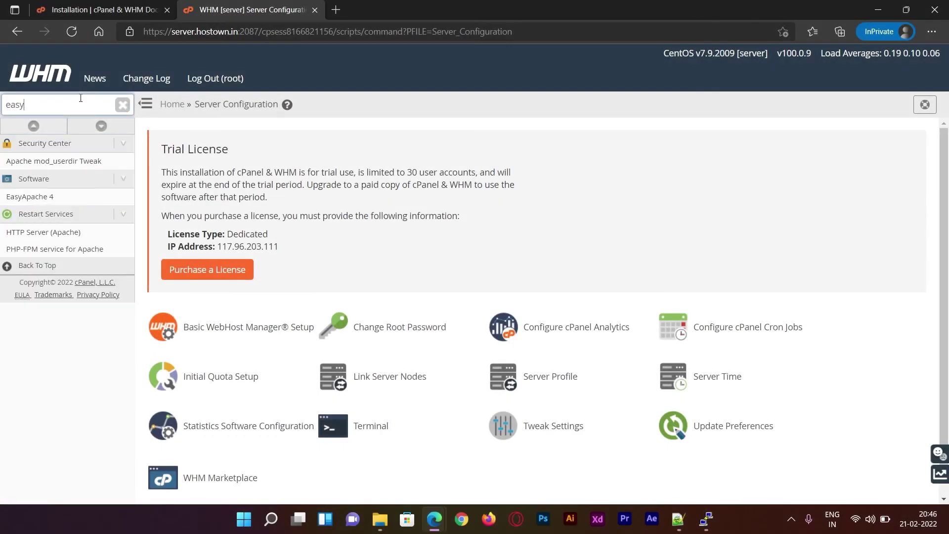
pyautogui.click(38, 197)
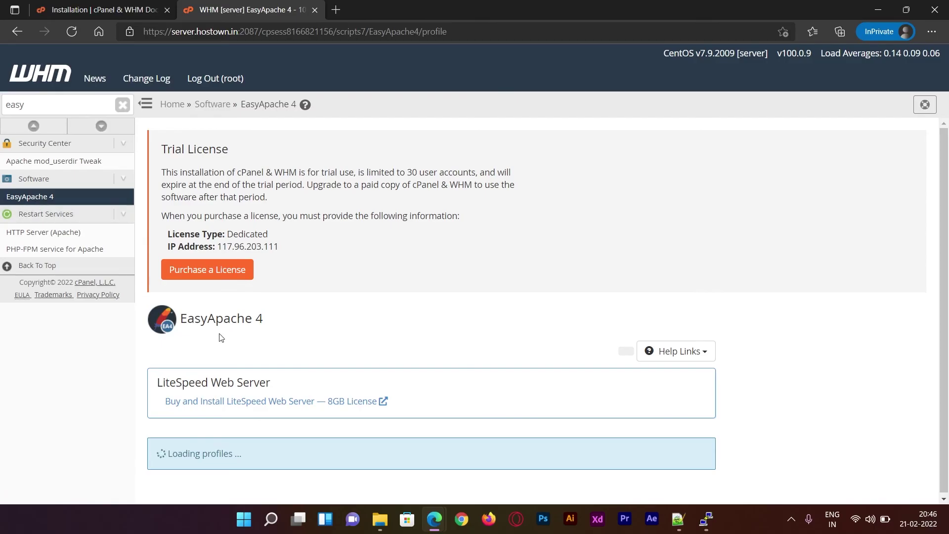
pyautogui.scroll(-5, 440, 322)
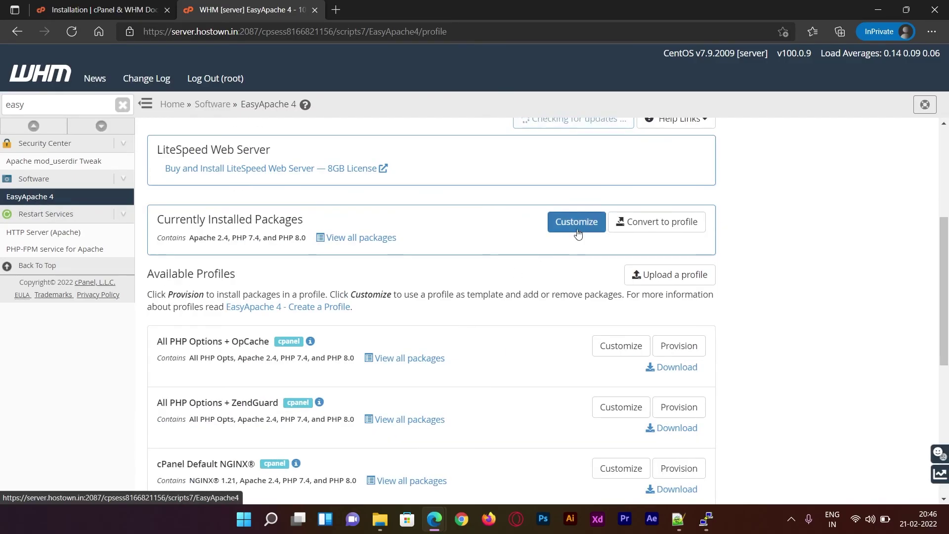
pyautogui.click(577, 229)
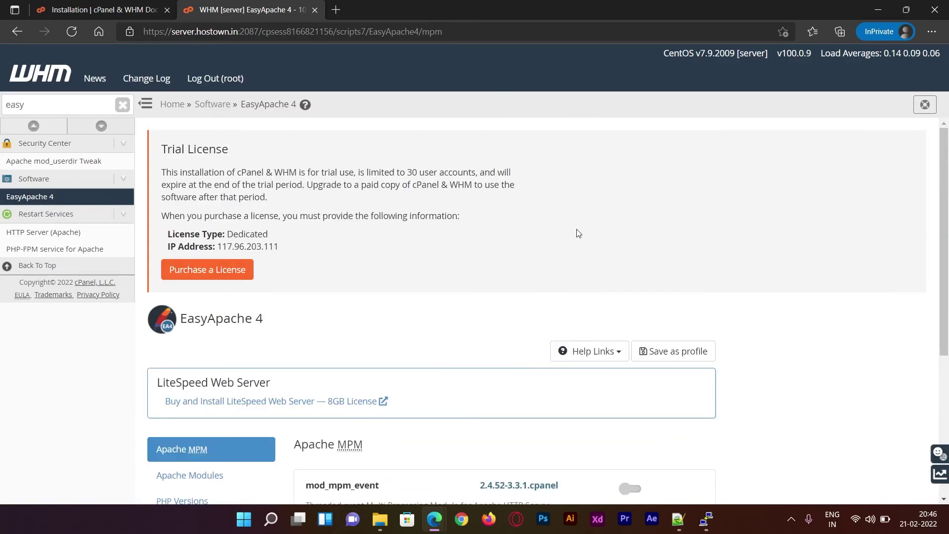
pyautogui.scroll(-5, 579, 233)
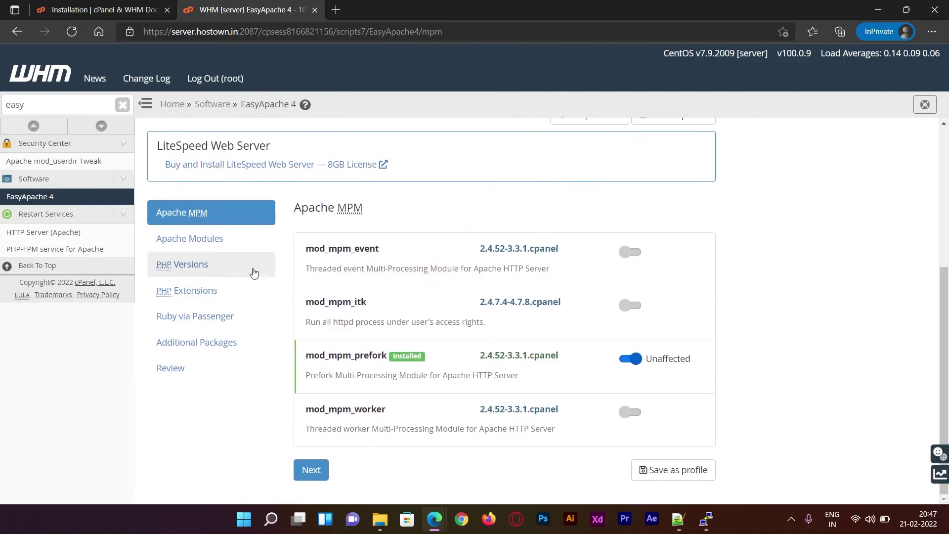
pyautogui.click(224, 291)
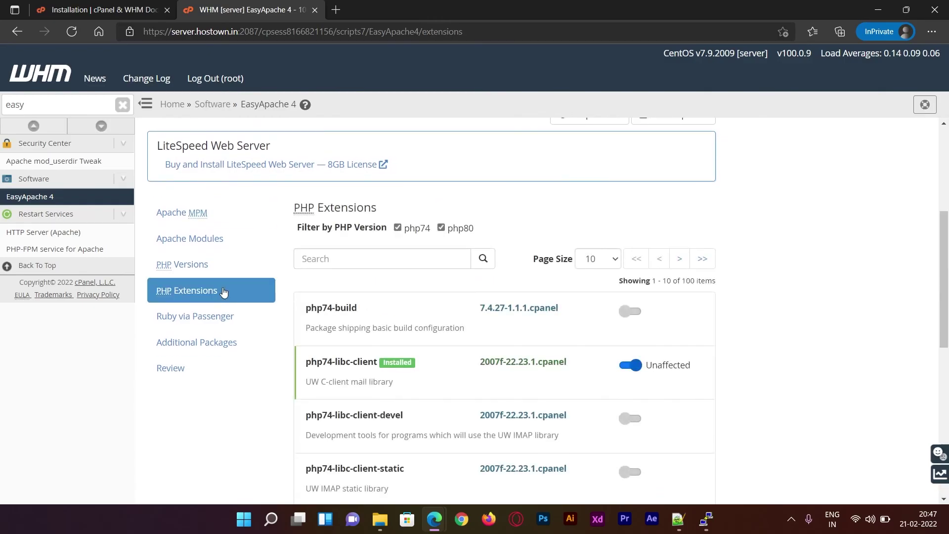
# Filter extensions by 'ionc' and switch on php74-php-ioncube10.
pyautogui.click(314, 262)
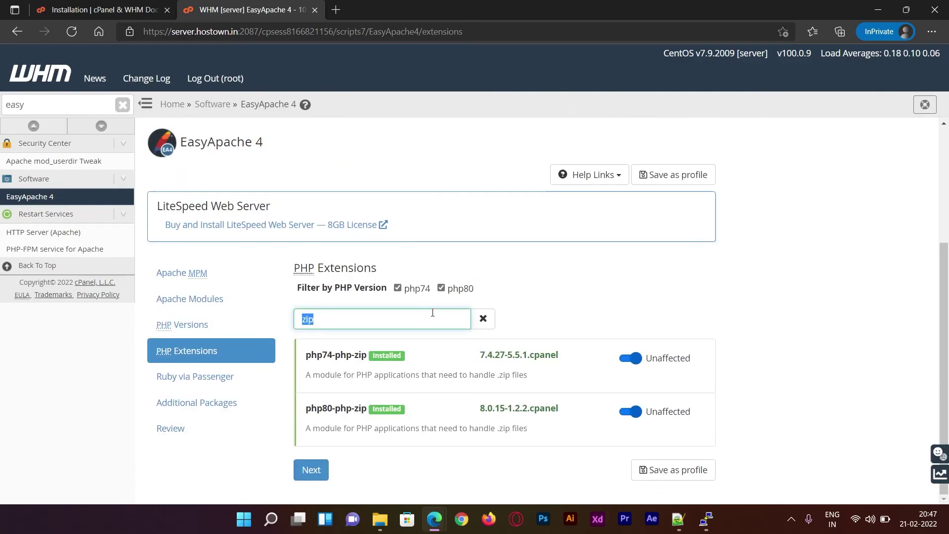
pyautogui.write('ion')
pyautogui.scroll(-1, 432, 313)
pyautogui.scroll(-2, 432, 312)
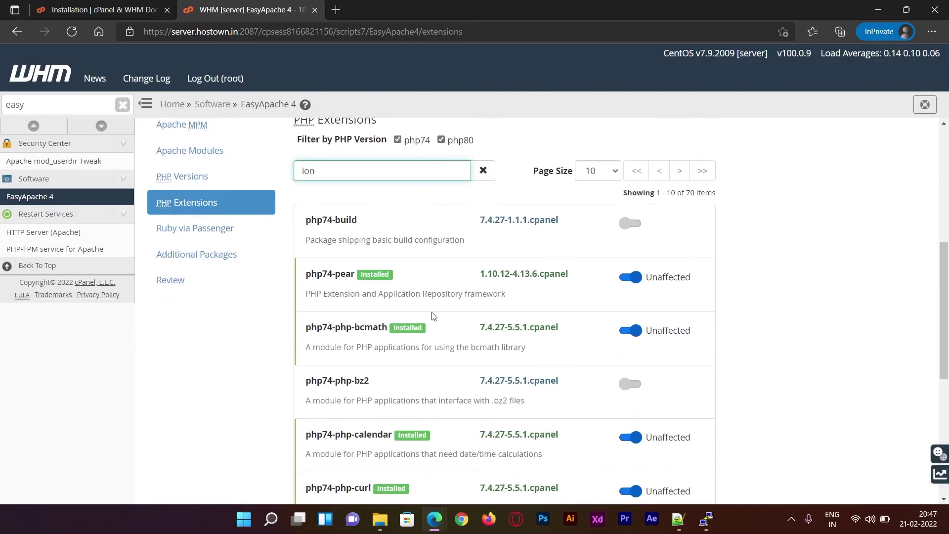
pyautogui.write('c')
pyautogui.click(623, 363)
# Advance through Ruby and Additional Packages to the Review step.
pyautogui.click(311, 469)
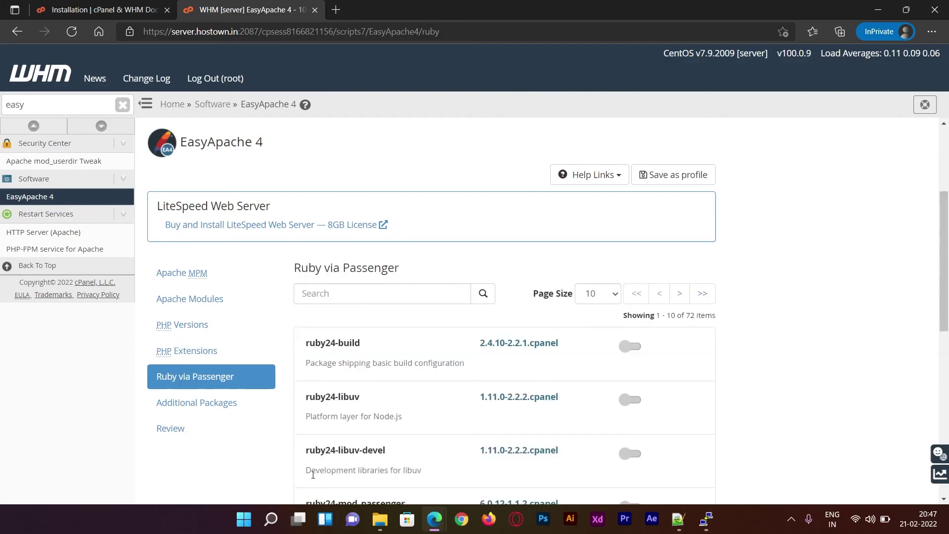
pyautogui.scroll(-9, 282, 435)
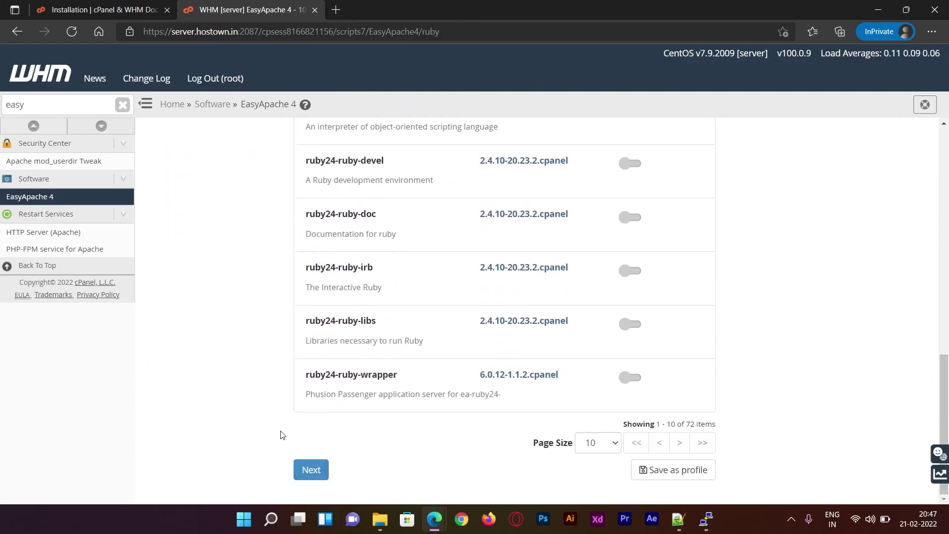
pyautogui.click(313, 469)
pyautogui.click(314, 471)
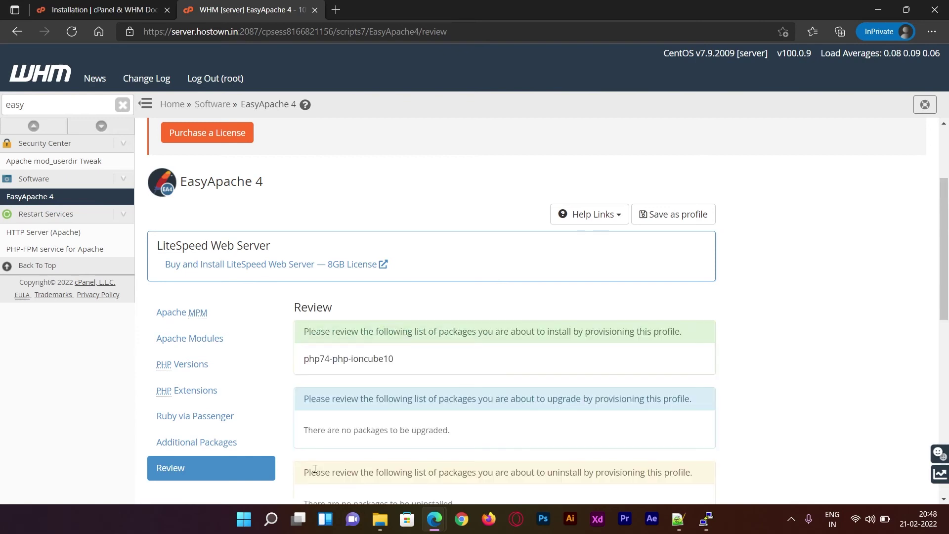
# Provision the EasyApache 4 profile that adds php74-php-ioncube10, then return to the profiles list.
pyautogui.scroll(-5, 369, 357)
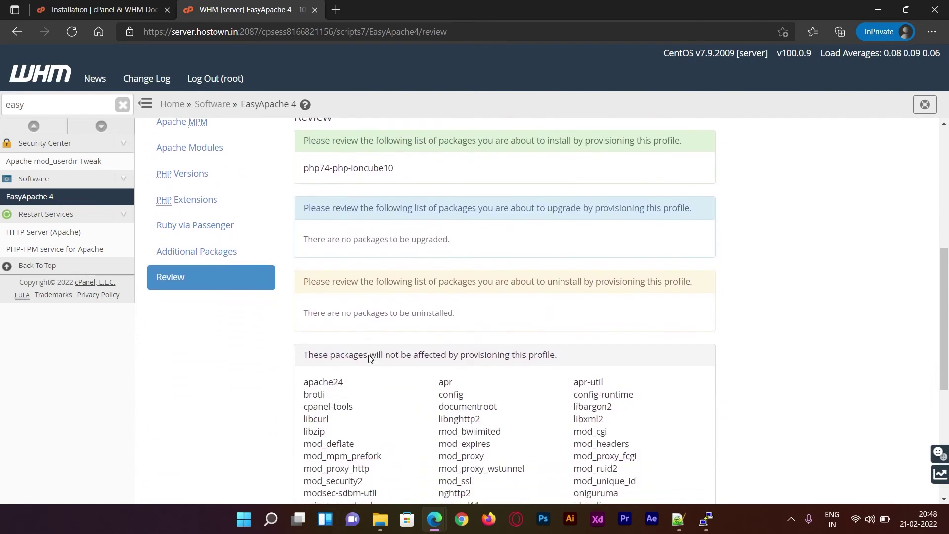
pyautogui.scroll(-5, 370, 358)
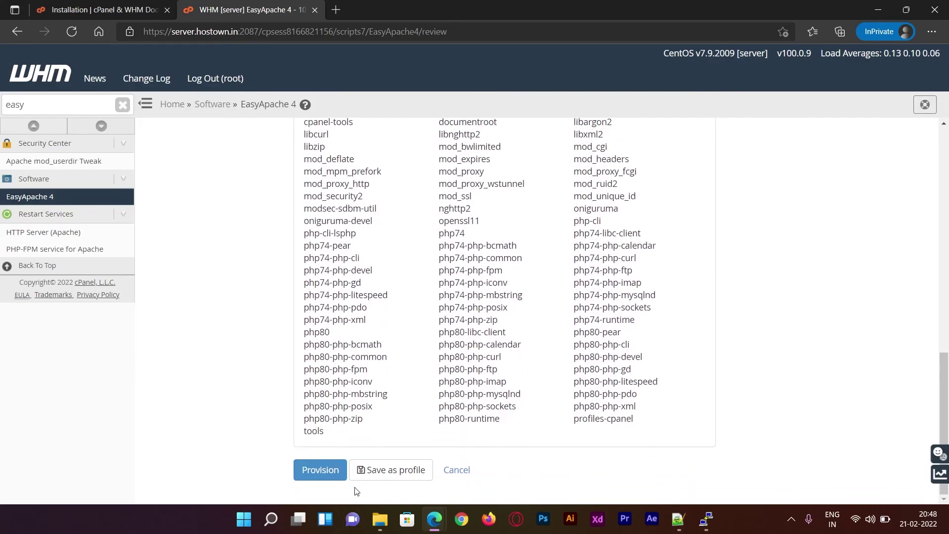
pyautogui.click(316, 469)
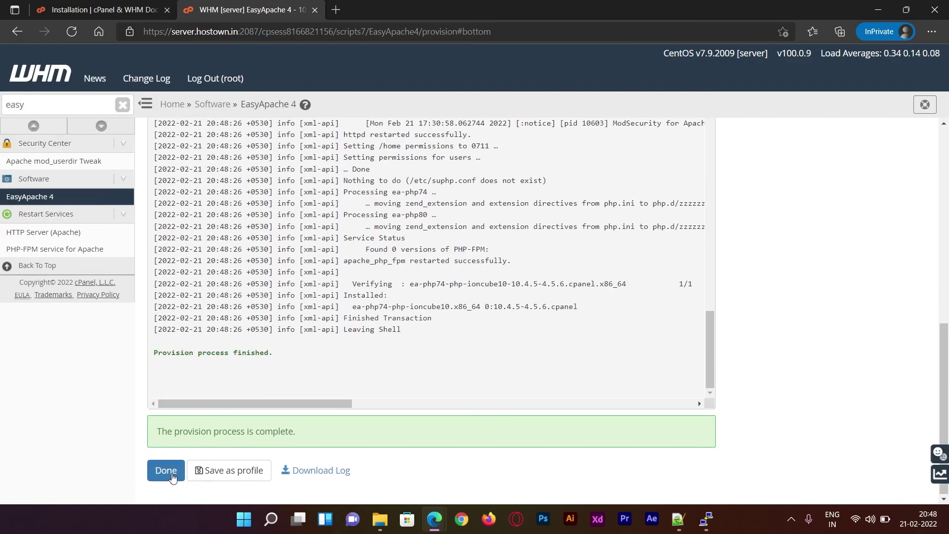
pyautogui.click(167, 473)
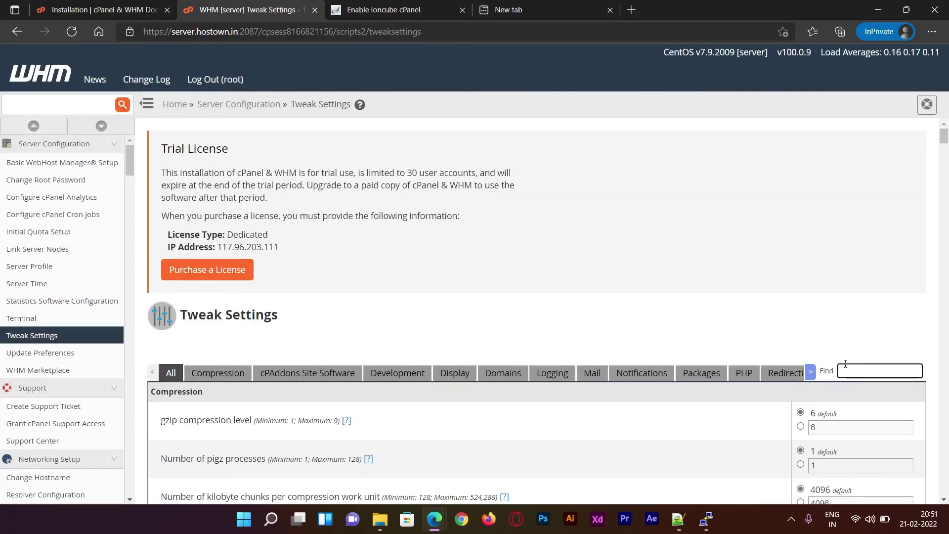
# Filter Tweak Settings by 'ionc', set the cPanel PHP loader to ioncube and save; begin a search for 'install softaculous cpanel'.
pyautogui.click(845, 369)
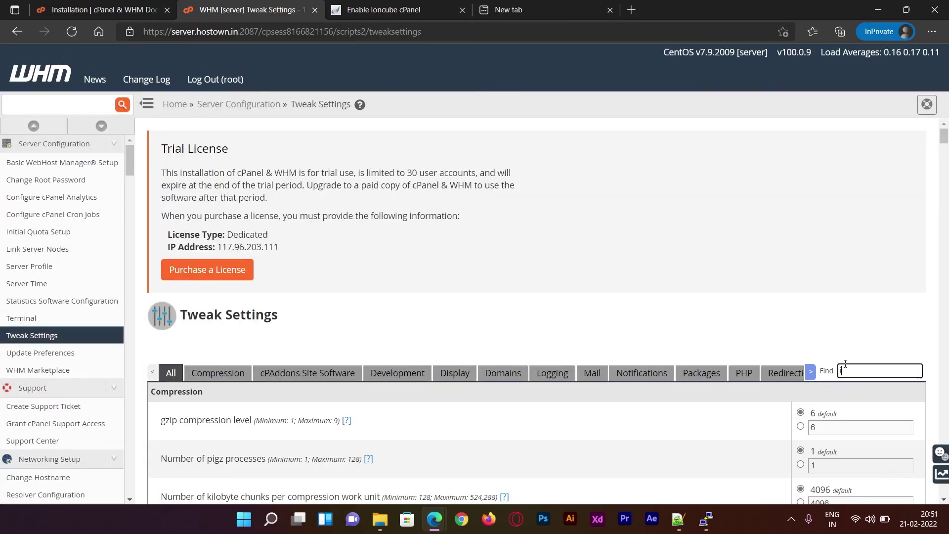
pyautogui.write('ionc')
pyautogui.scroll(-2, 840, 369)
pyautogui.click(803, 334)
pyautogui.click(199, 482)
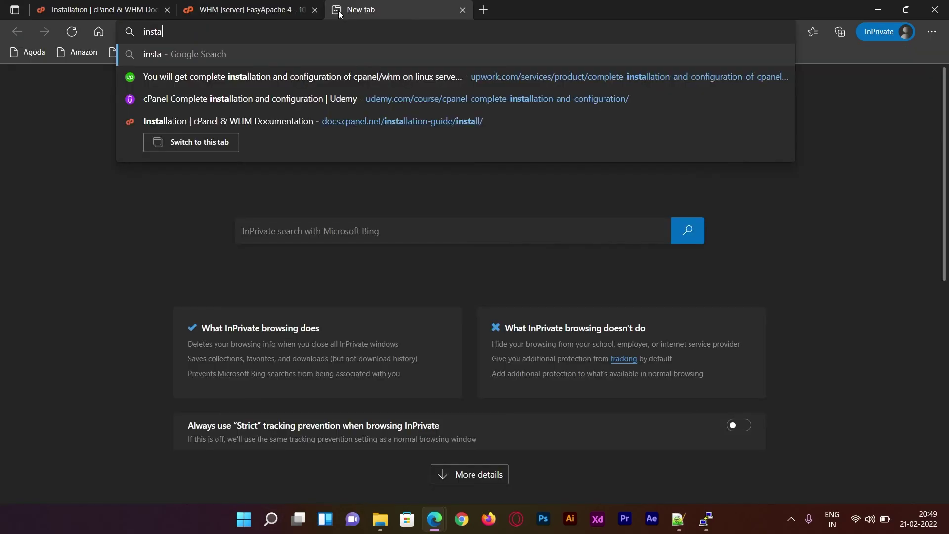
pyautogui.write('ll so')
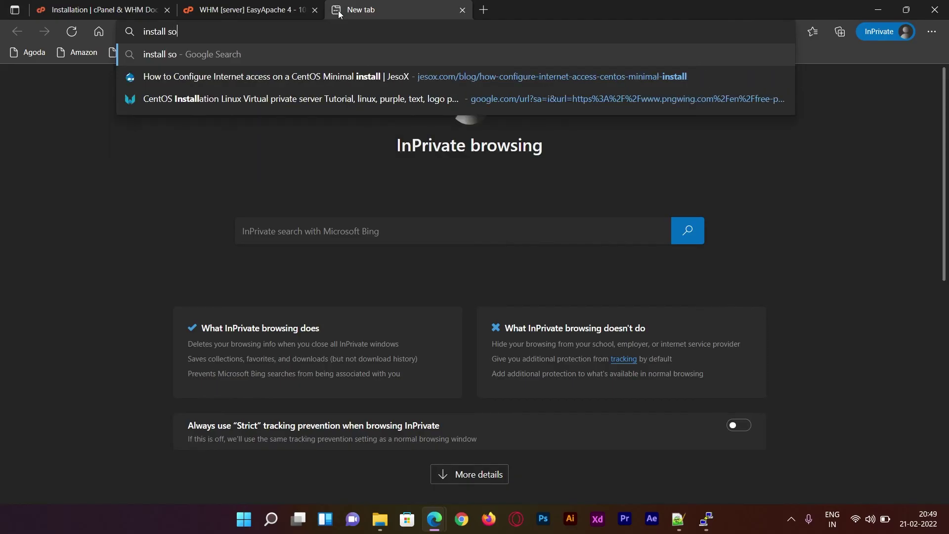
pyautogui.write('ftaculous cpanel')
# Search 'install softaculous cpanel', open the Installing Softaculous in cPanel guide and select its wget command line.
pyautogui.press('Return')
pyautogui.click(218, 183)
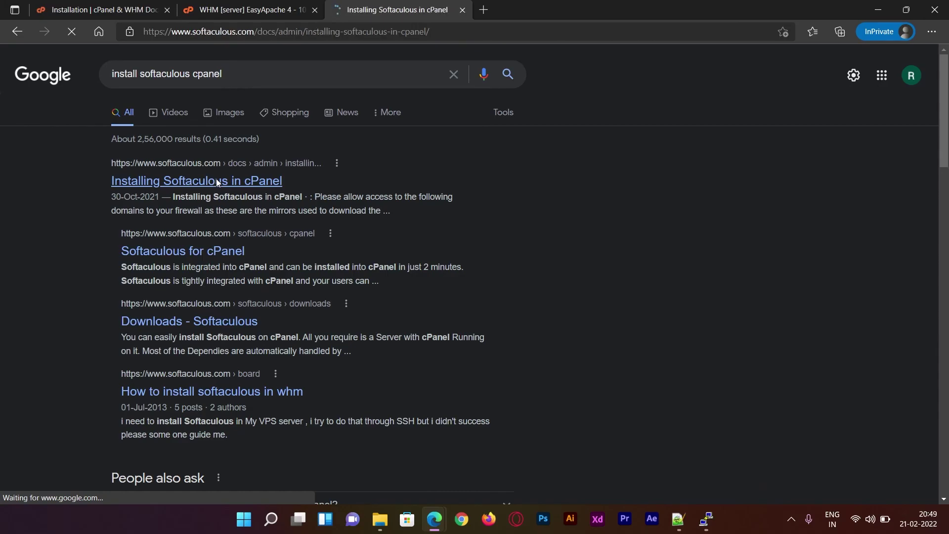
pyautogui.scroll(-8, 335, 300)
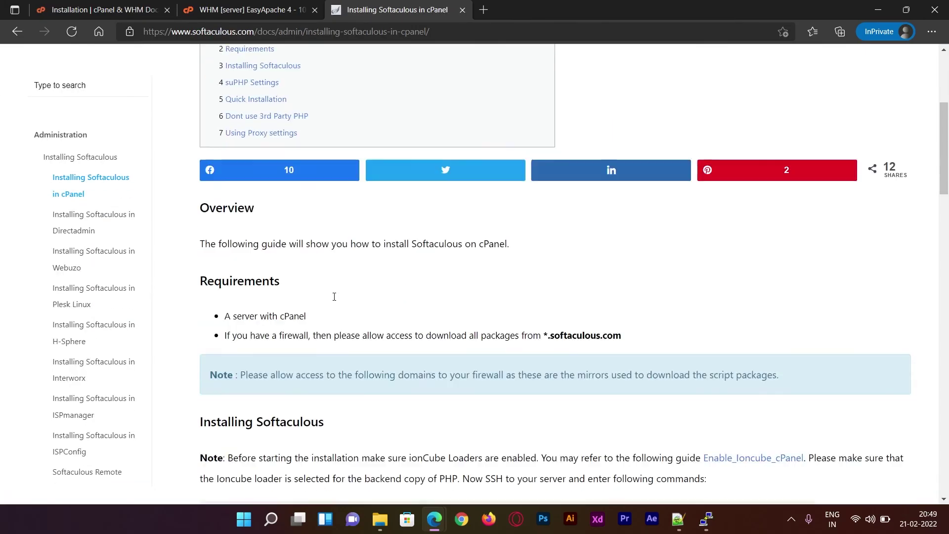
pyautogui.tripleClick(372, 269)
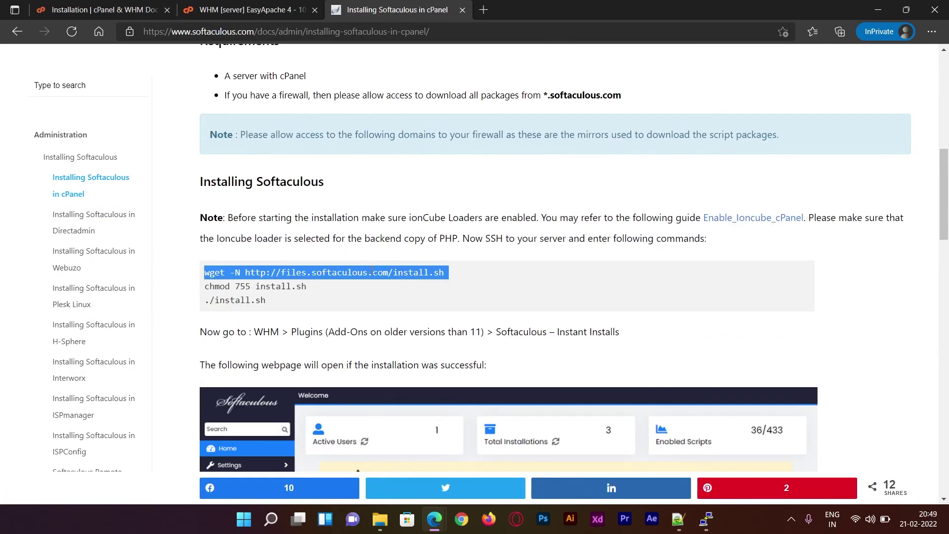
pyautogui.click(708, 518)
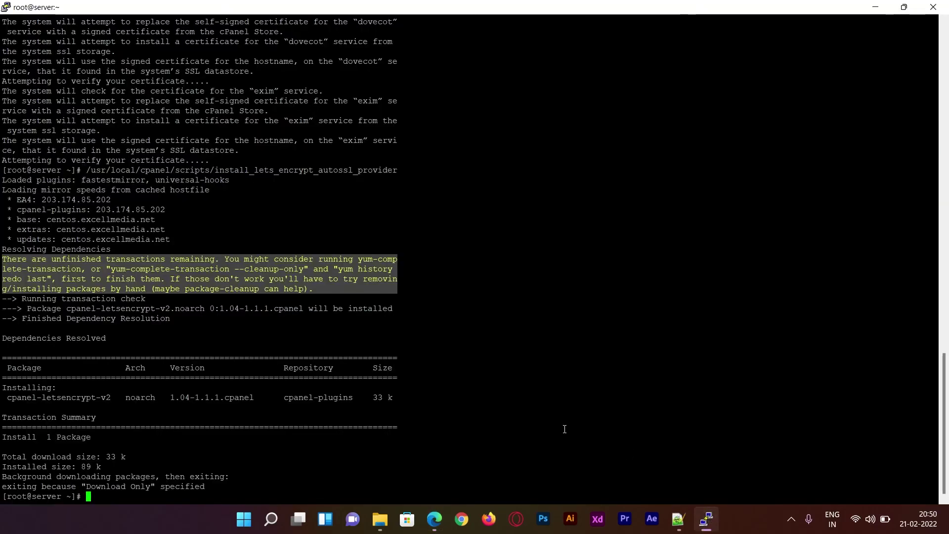
# Paste the wget install.sh download command into PuTTY, then copy and run 'chmod 755 install.sh'.
pyautogui.rightClick(565, 430)
pyautogui.hotkey('alt', 'Tab')
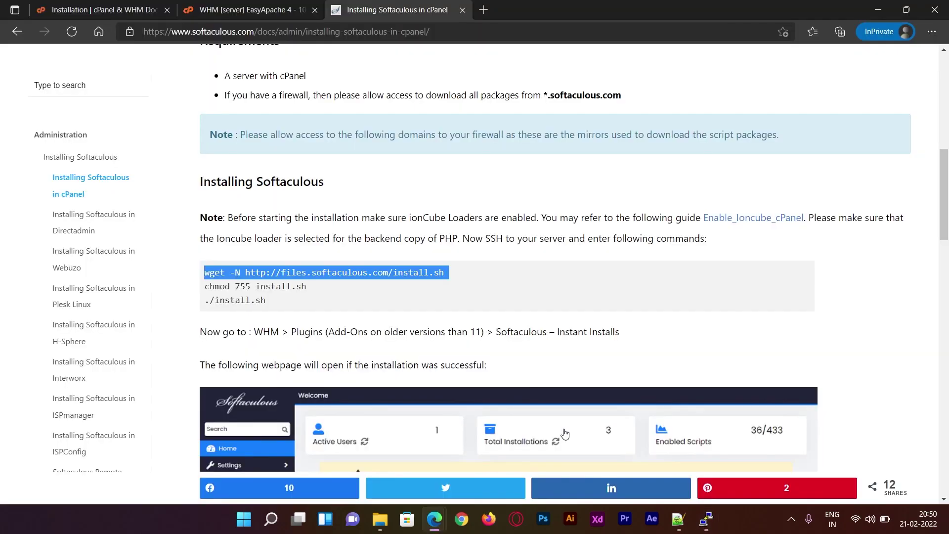
pyautogui.moveTo(311, 289); pyautogui.dragTo(202, 288)
pyautogui.hotkey('ctrl', 'c')
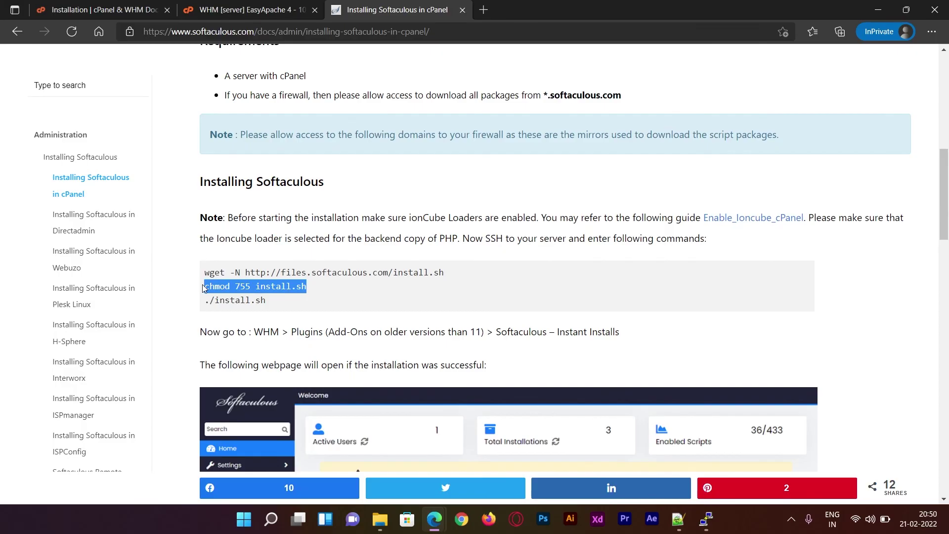
pyautogui.hotkey('alt', 'Tab')
pyautogui.rightClick(357, 476)
pyautogui.press('Return')
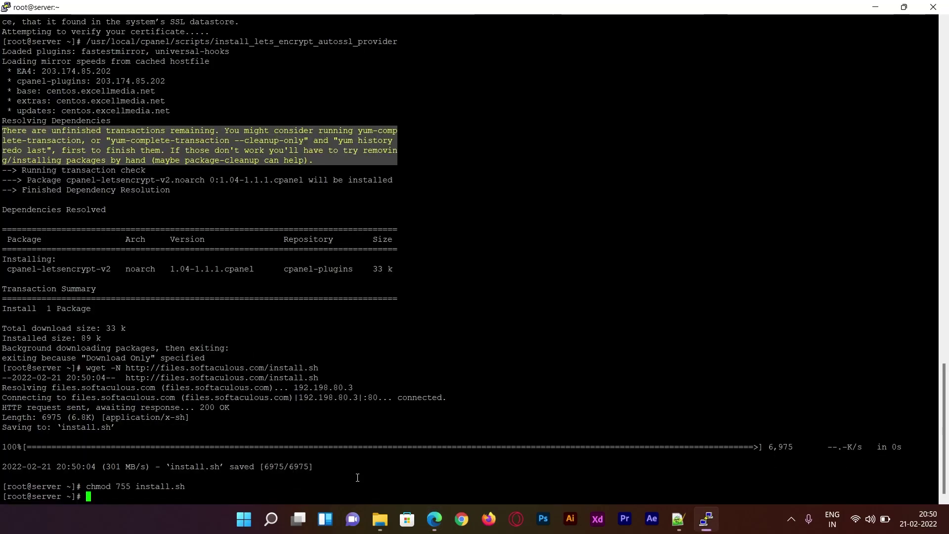
# Copy './install.sh' from the guide and run it in PuTTY to install Softaculous.
pyautogui.hotkey('alt', 'Tab')
pyautogui.moveTo(267, 298); pyautogui.dragTo(204, 300)
pyautogui.hotkey('ctrl', 'c')
pyautogui.hotkey('alt', 'Tab')
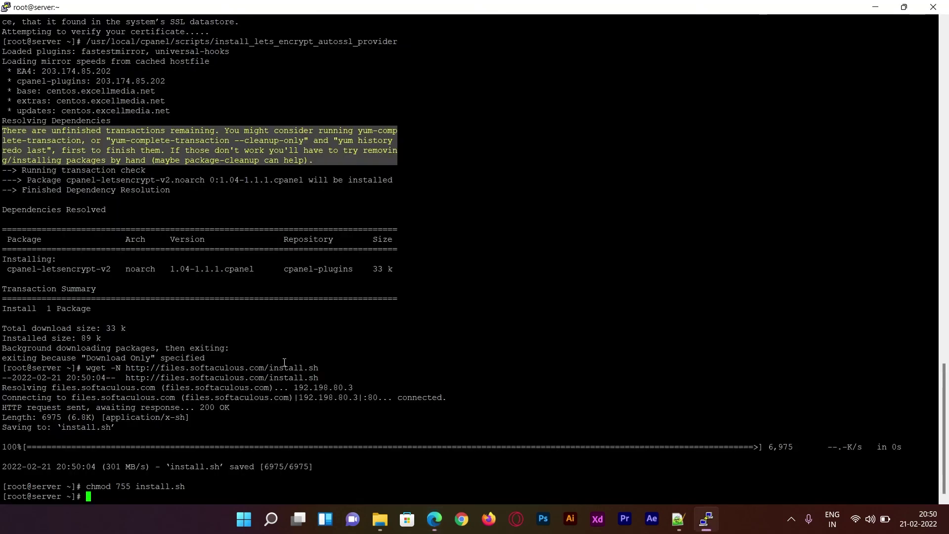
pyautogui.rightClick(332, 479)
pyautogui.press('Return')
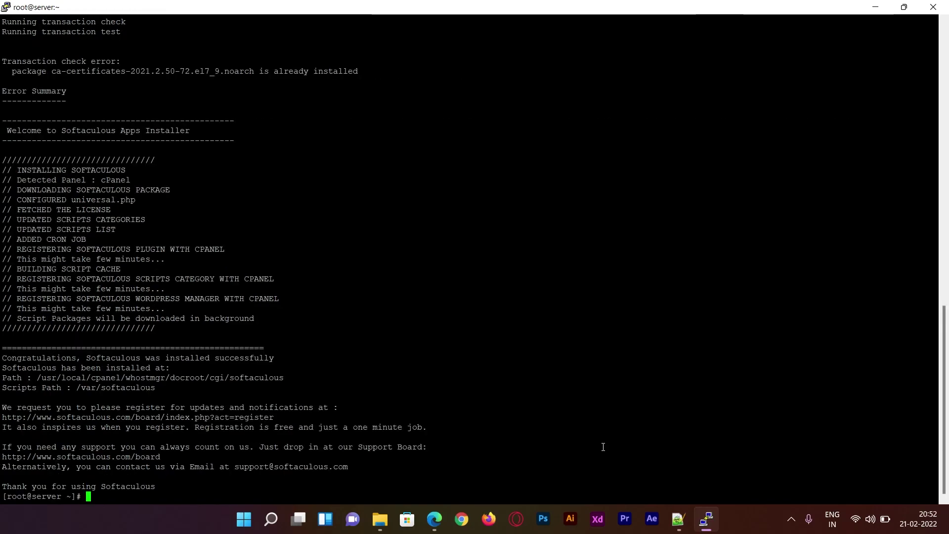
# Return to WHM in Edge, open Server Configuration and scroll the sidebar down to Plugins.
pyautogui.moveTo(434, 519)
pyautogui.click(467, 462)
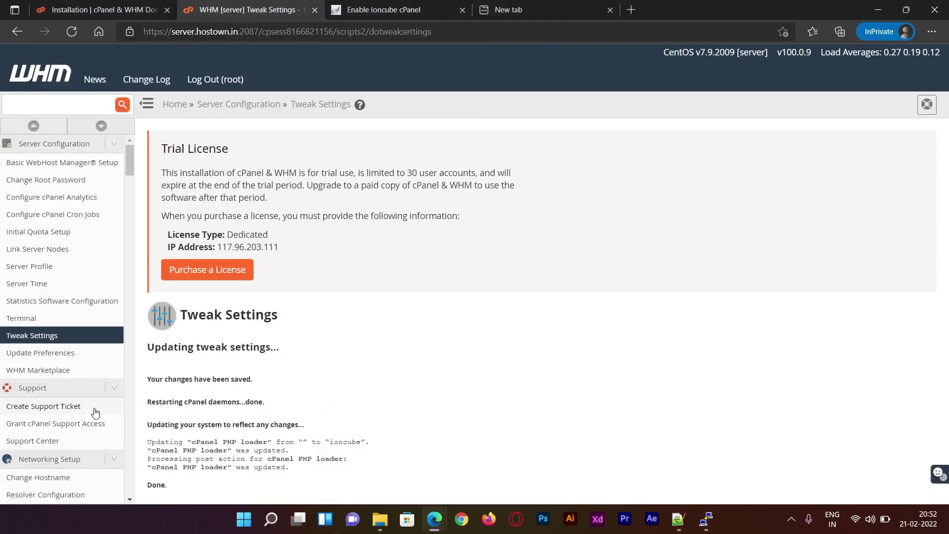
pyautogui.click(43, 147)
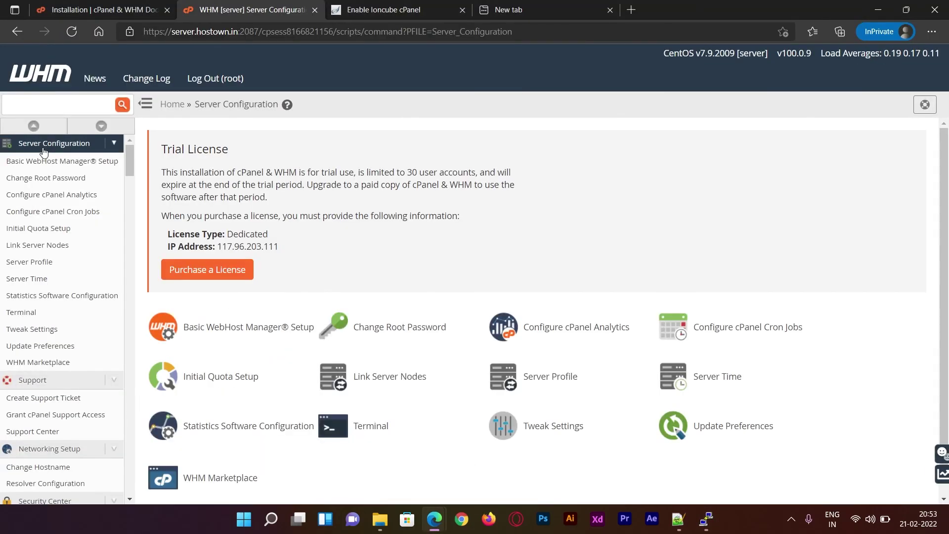
pyautogui.scroll(-1, 267, 292)
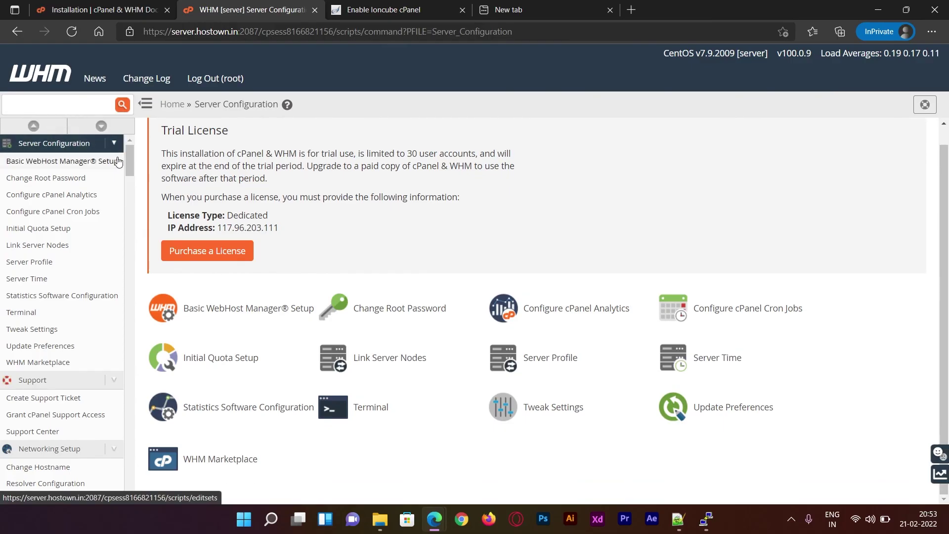
pyautogui.moveTo(129, 161); pyautogui.dragTo(128, 495)
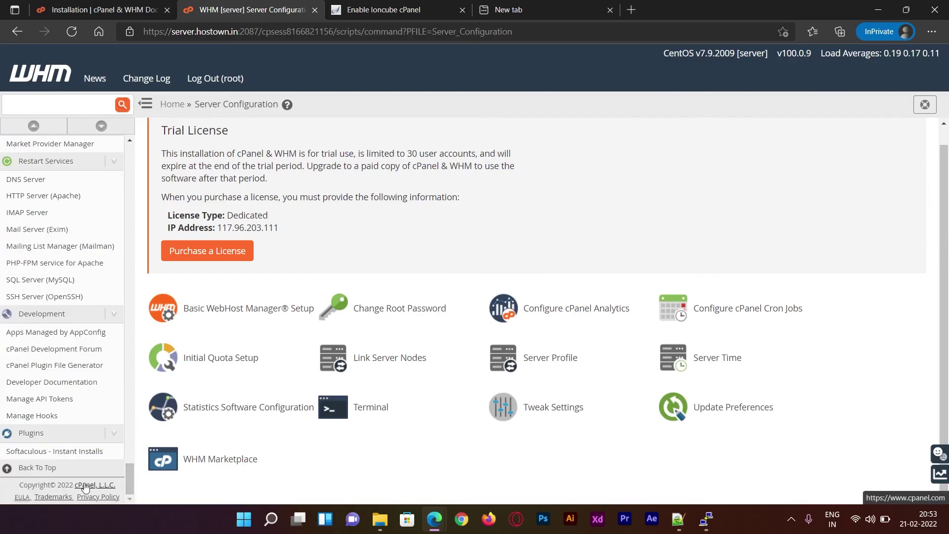
# Open Softaculous - Instant Installs from Plugins and highlight the Free license type in its Admin Panel.
pyautogui.click(32, 450)
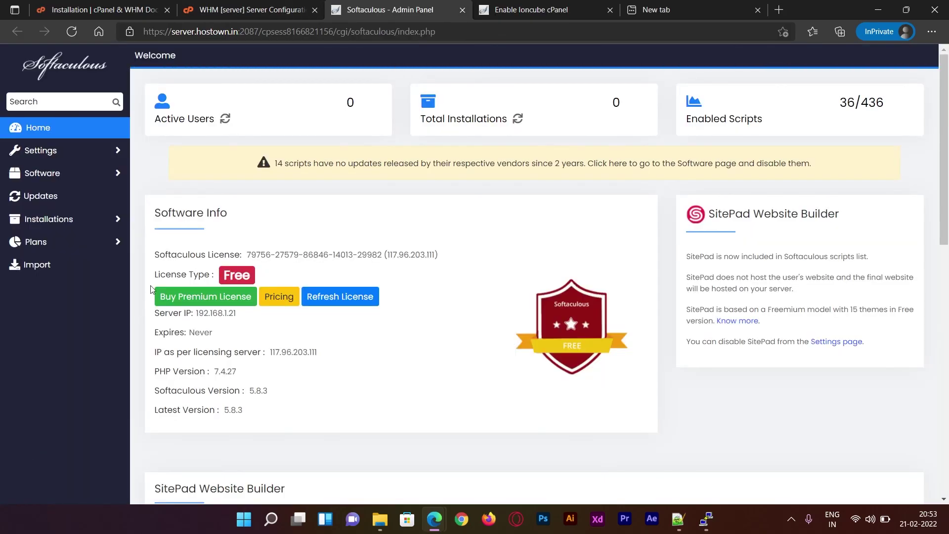
pyautogui.moveTo(154, 276); pyautogui.dragTo(291, 276)
pyautogui.click(288, 272)
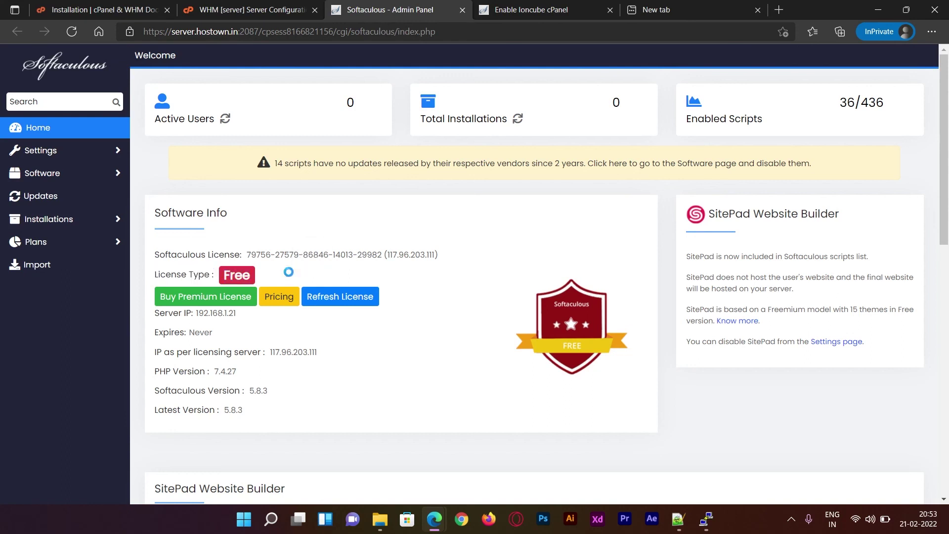